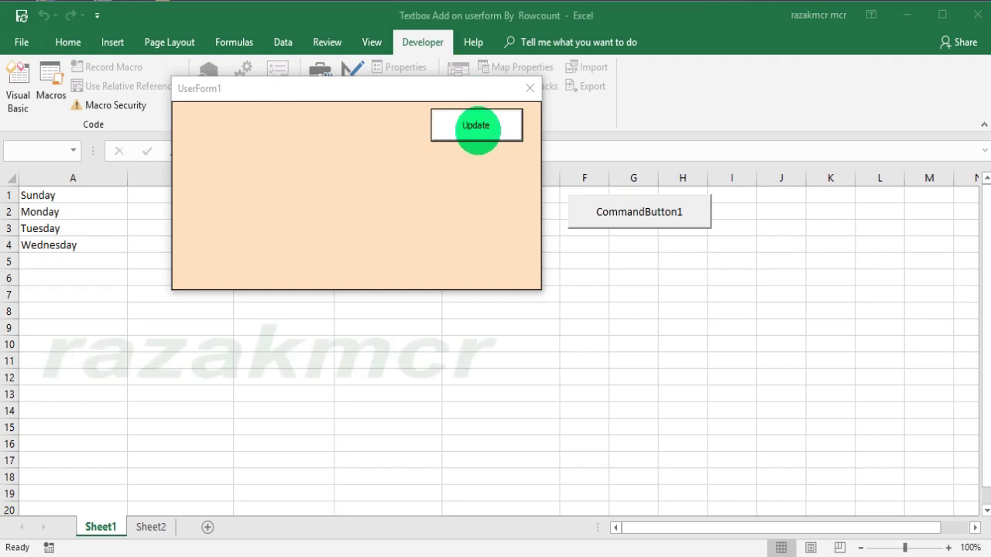
Step: Generate textboxes for the four days Sunday–Wednesday in A1:A4, then close the form
click(477, 131)
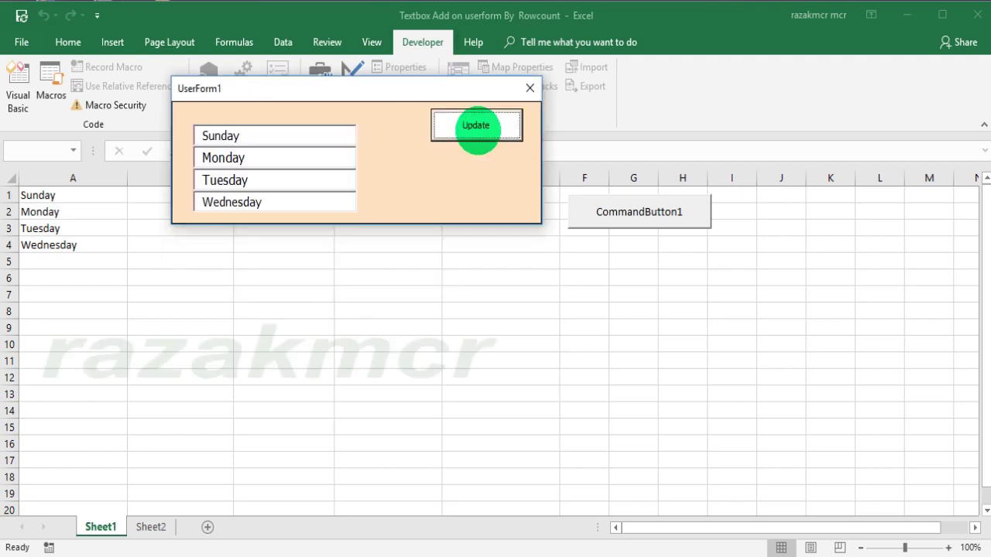
click(530, 87)
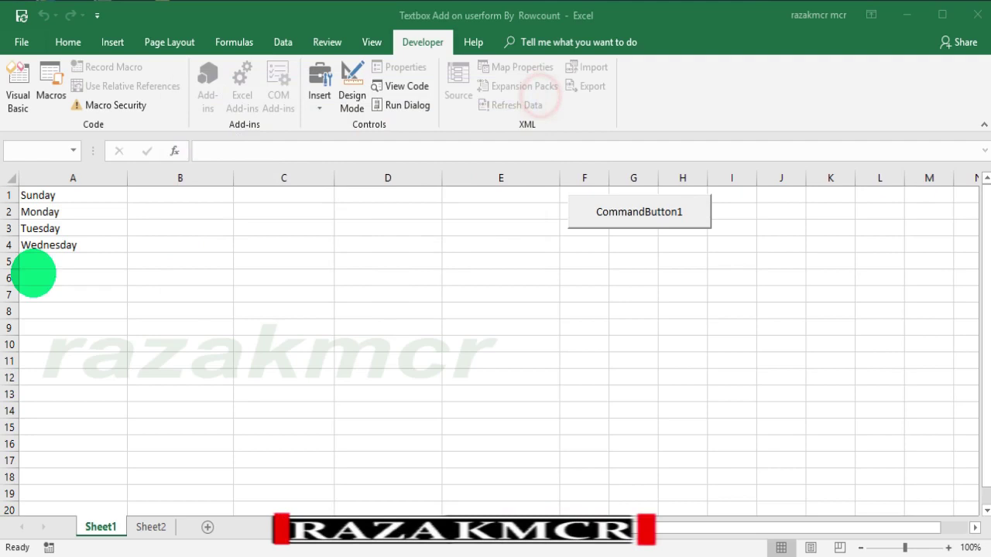
Step: Fill the weekday series from A4 down to A13 and test the form's Update button
click(116, 246)
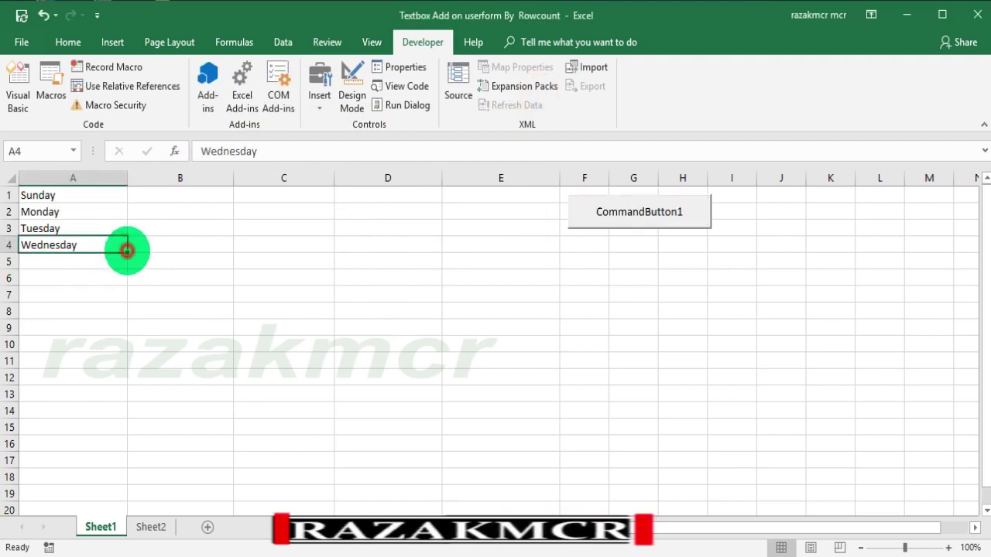
drag(127, 250, 109, 397)
click(608, 211)
mouse_move(471, 186)
mouse_down()
mouse_move(380, 100)
mouse_move(357, 21)
mouse_up()
click(503, 66)
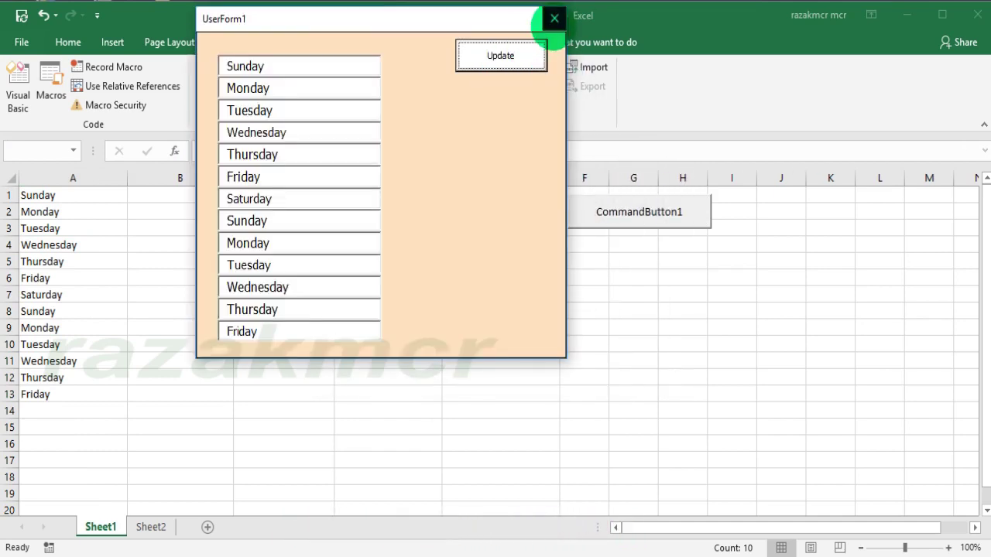
click(555, 18)
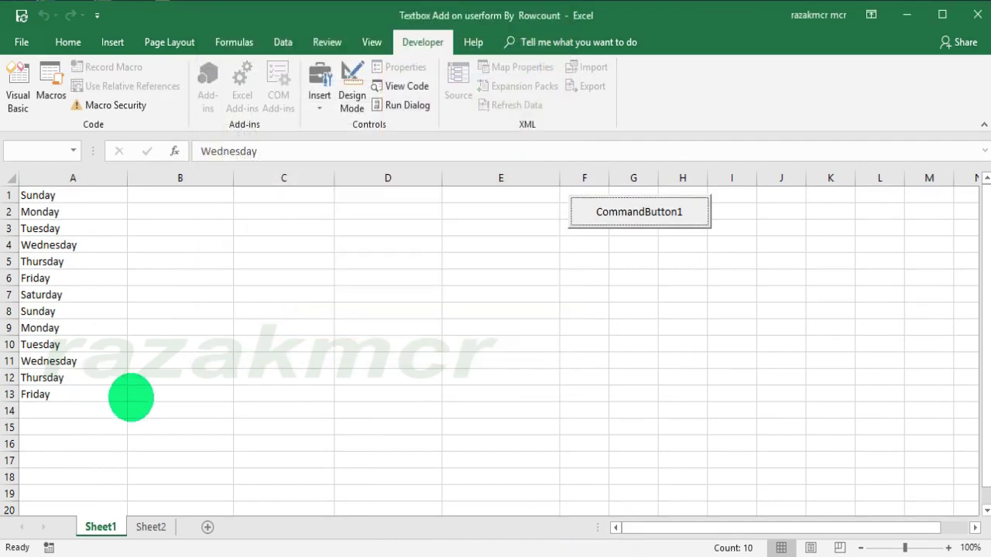
Step: Extend the series to A19 and confirm the form loads 19 textboxes
click(124, 398)
drag(127, 401, 116, 496)
click(600, 217)
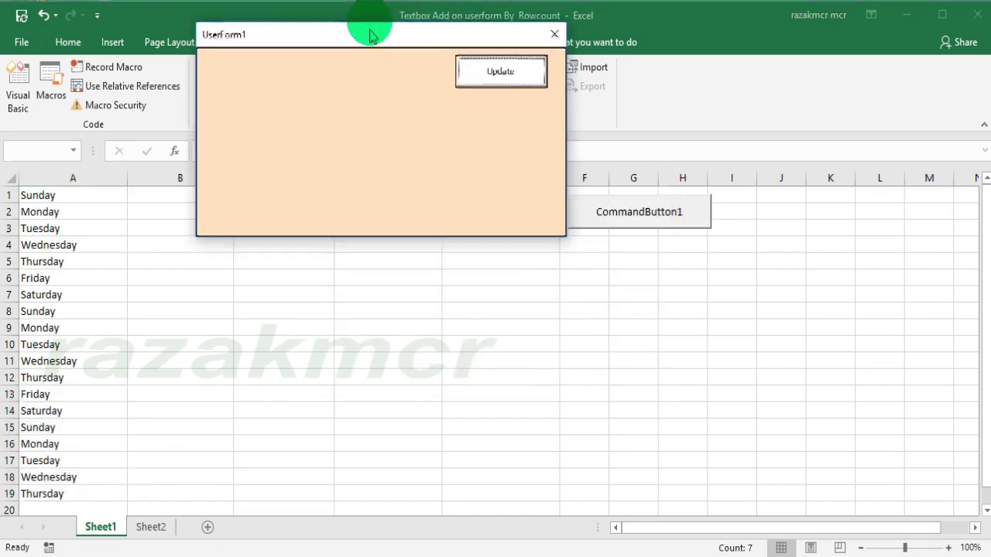
drag(485, 176, 370, 22)
click(476, 53)
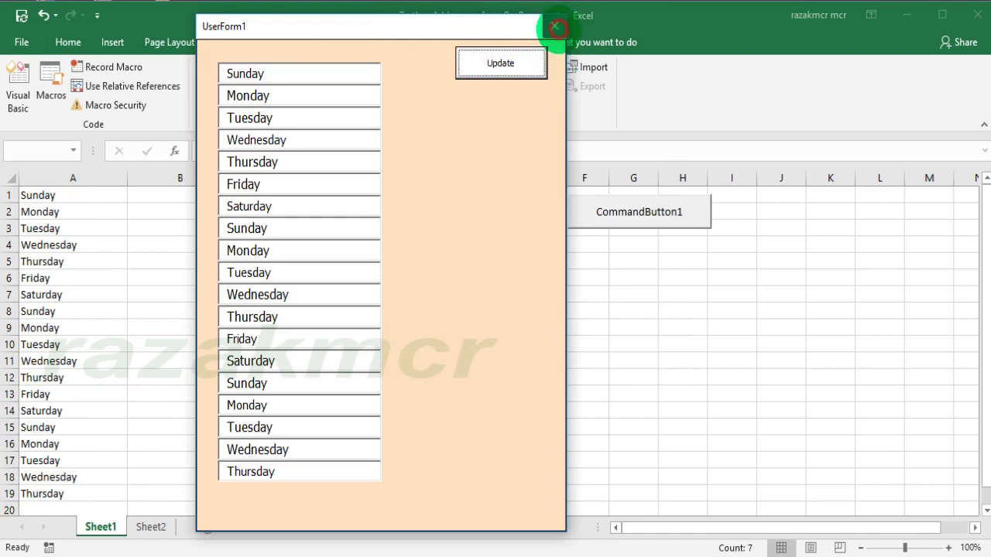
click(555, 27)
Step: Clear A10:A19 and confirm the form now generates nine textboxes
click(92, 346)
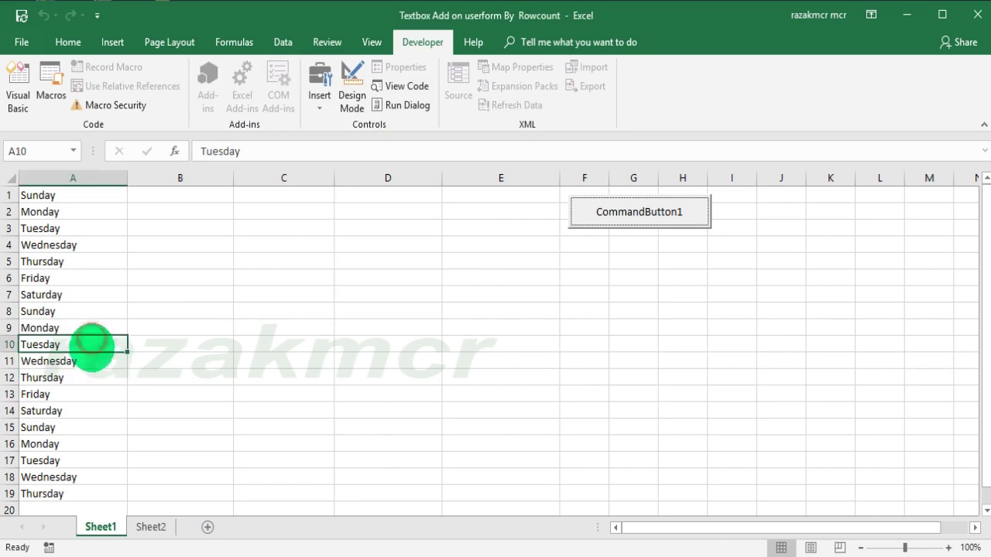
drag(92, 346, 47, 492)
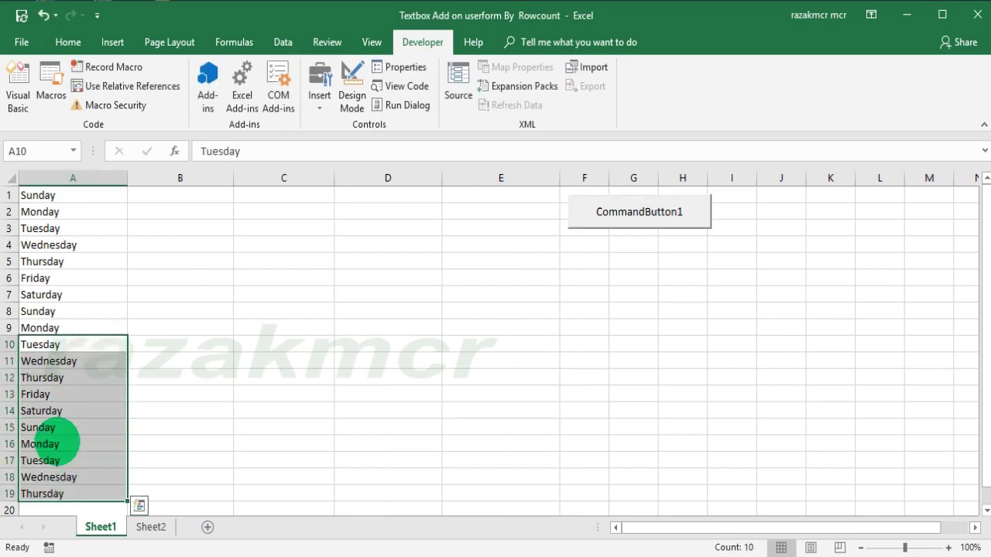
key(Delete)
click(406, 377)
click(593, 219)
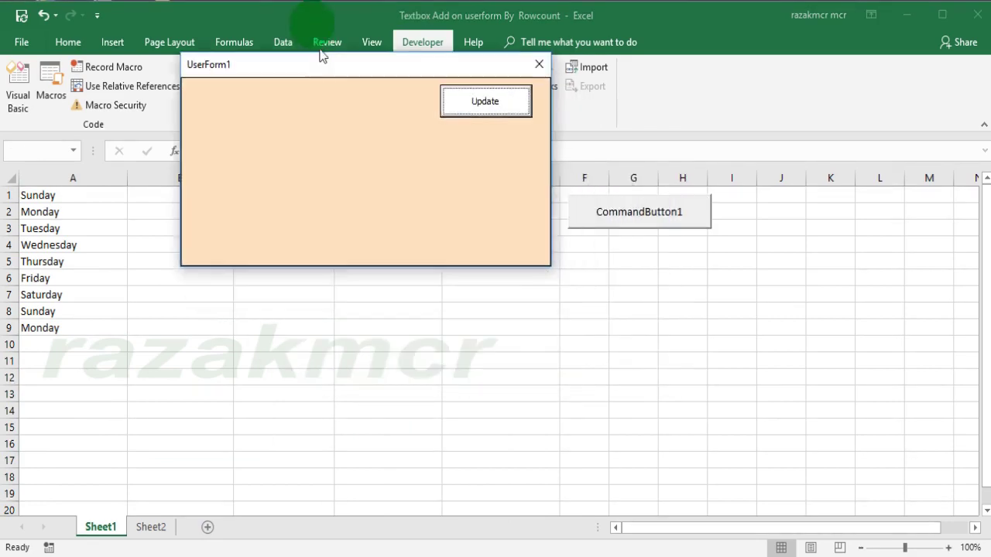
drag(322, 56, 313, 26)
click(476, 71)
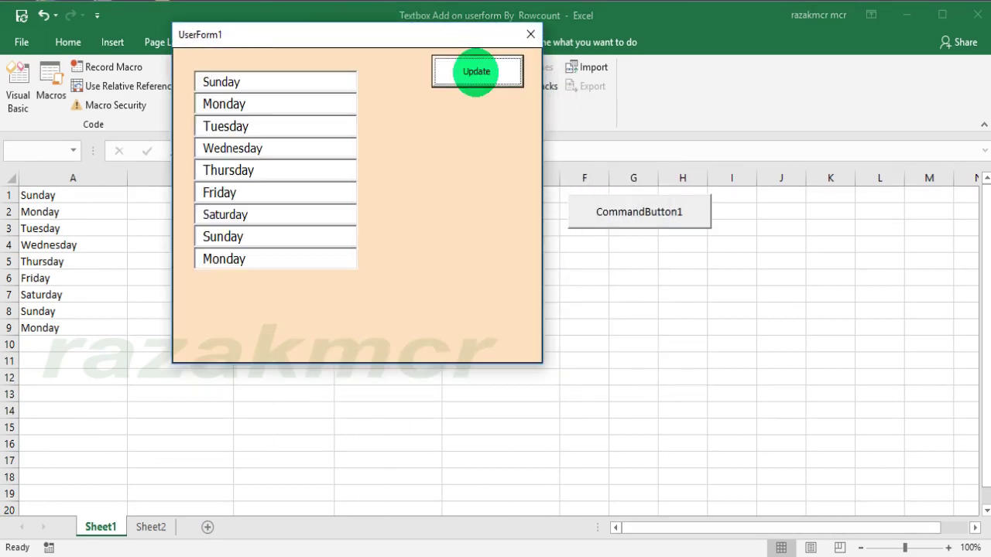
click(531, 34)
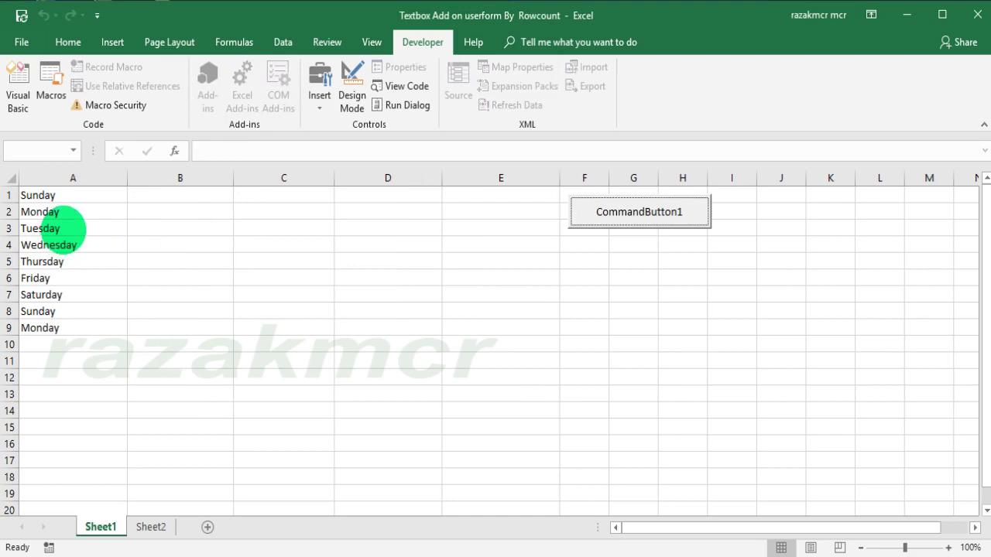
Step: Clear A3:A9 and confirm the form shows only Sunday and Monday textboxes
drag(62, 230, 59, 328)
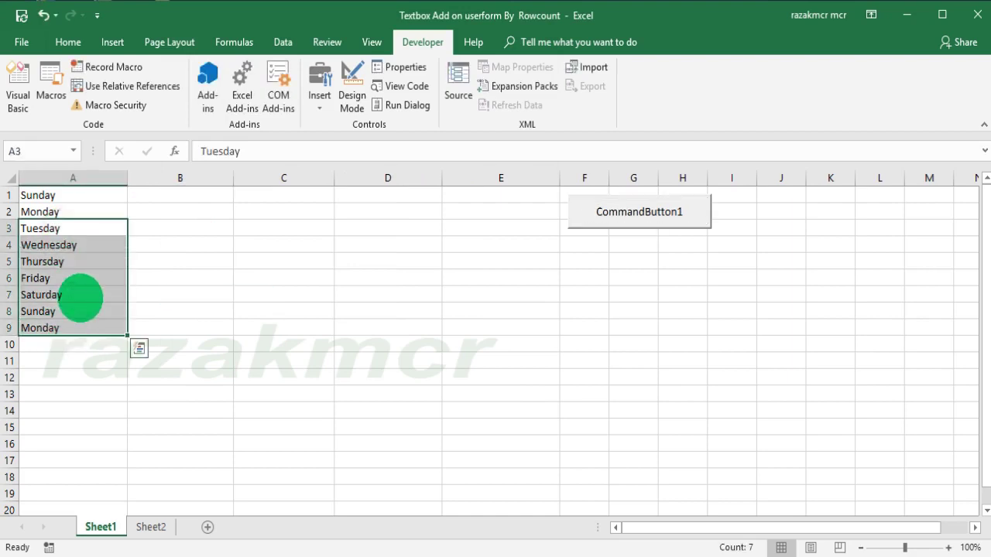
key(Delete)
click(263, 295)
click(593, 208)
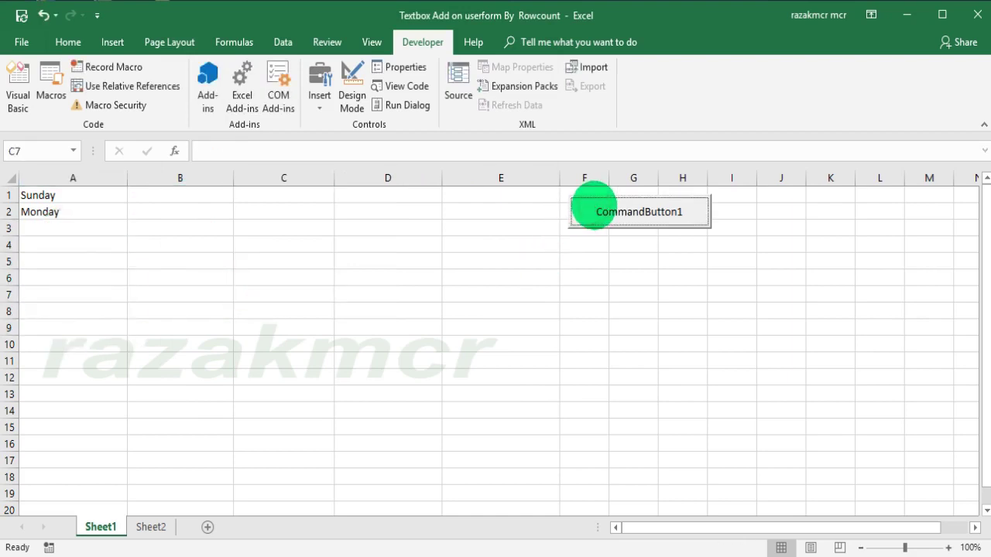
drag(471, 166, 337, 39)
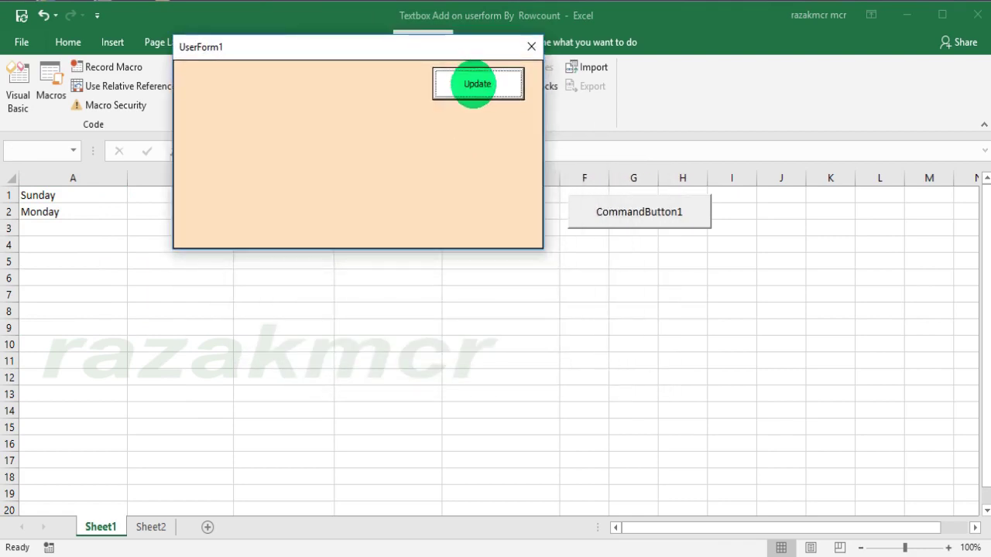
click(474, 84)
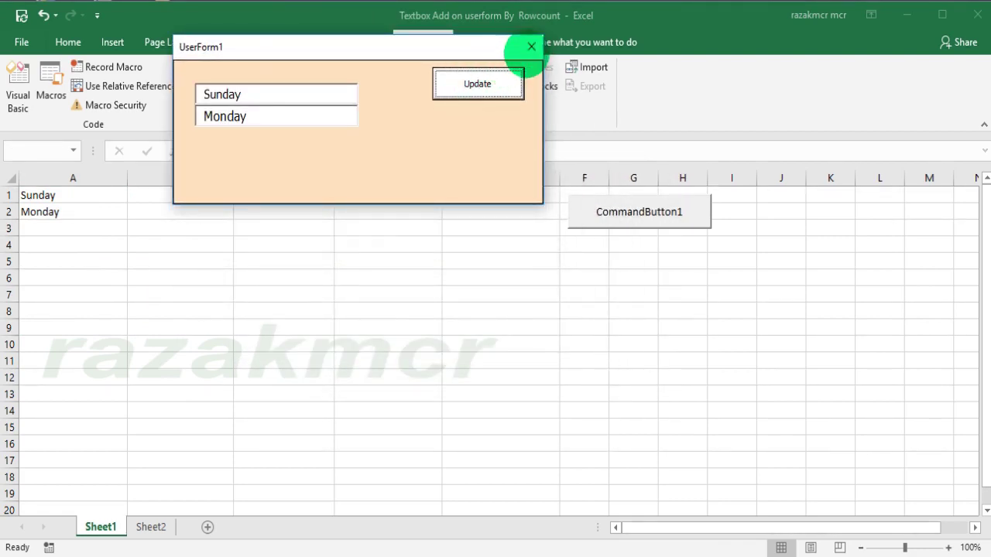
click(531, 47)
click(73, 212)
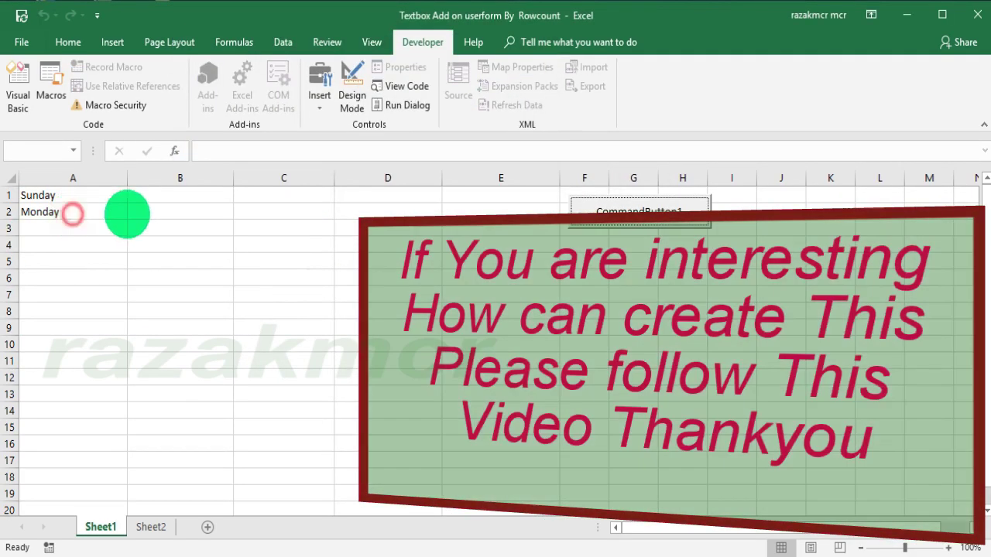
drag(127, 219, 126, 418)
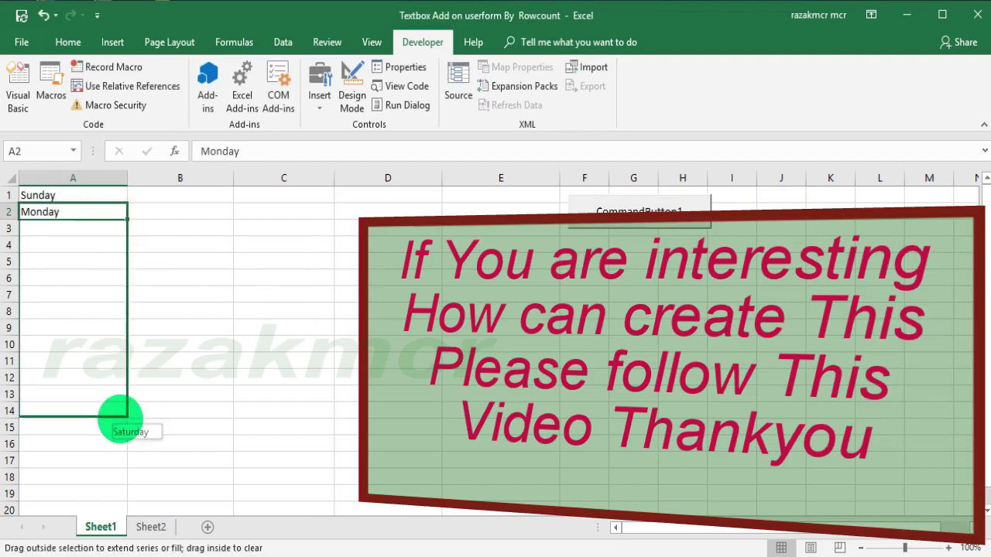
click(612, 210)
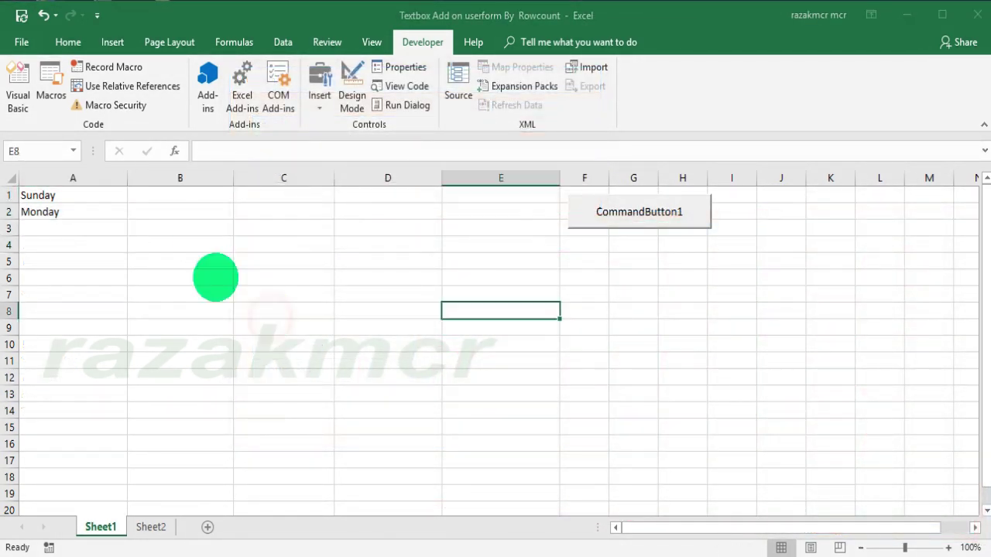
drag(104, 195, 103, 212)
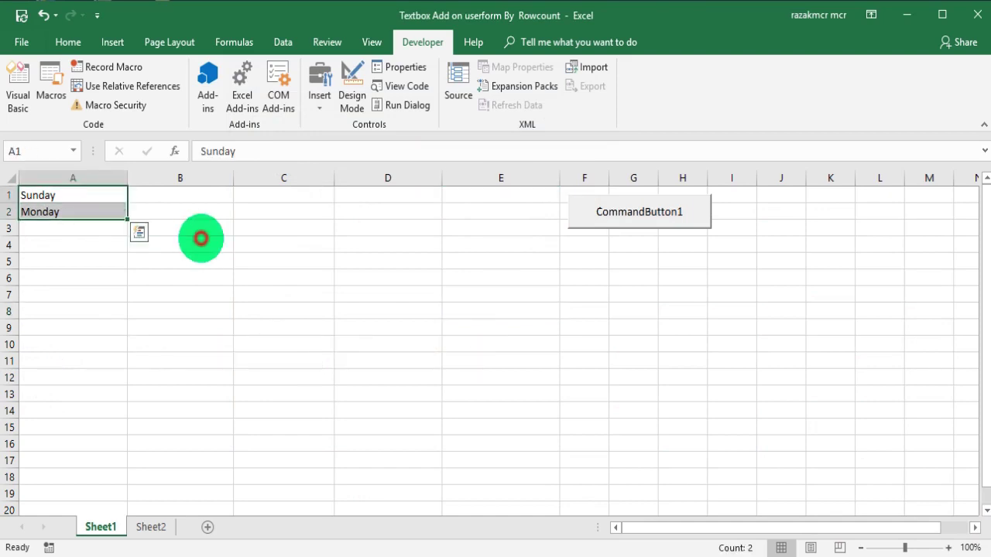
click(200, 240)
click(641, 219)
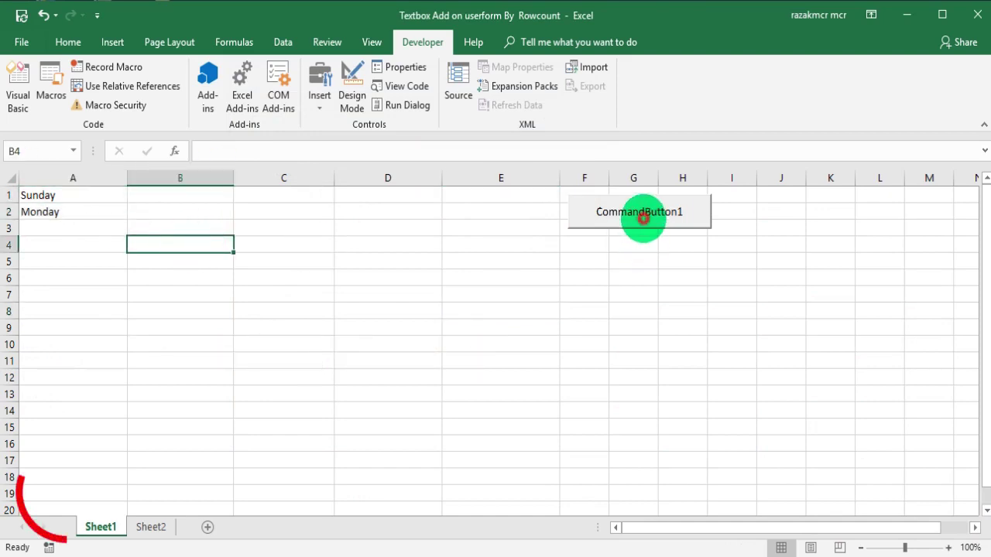
click(624, 221)
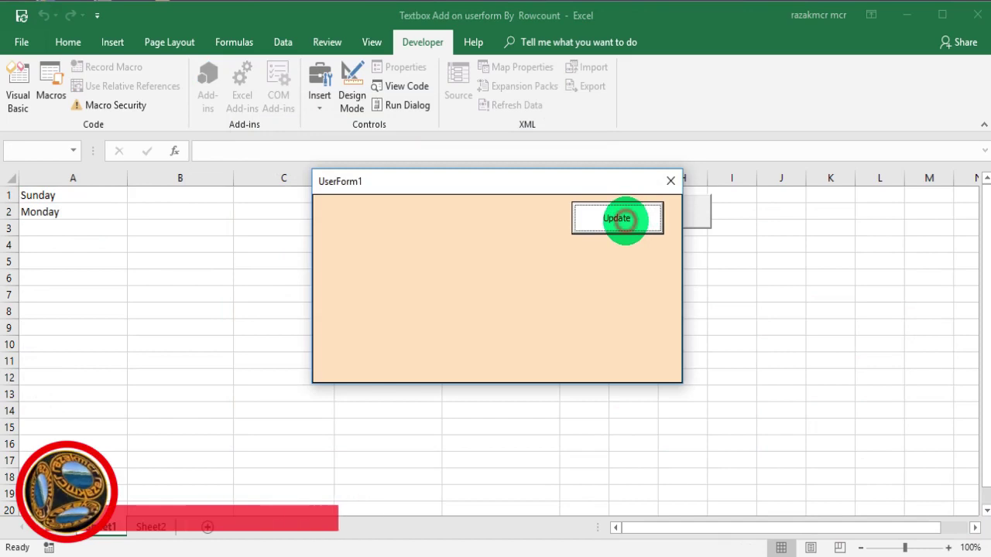
click(670, 181)
click(389, 230)
Step: Open the Update button's Click procedure and declare Dim i As Integer
click(20, 82)
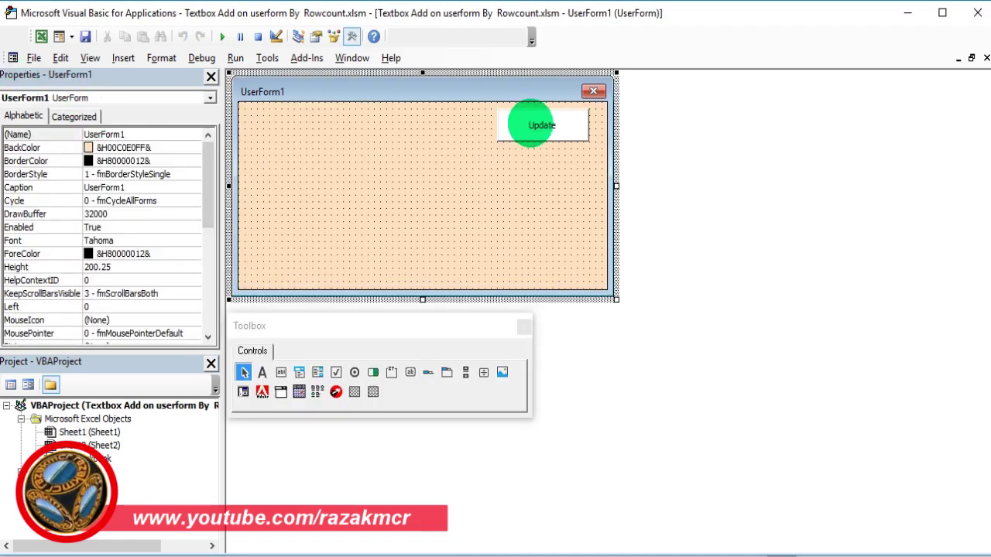
double_click(531, 126)
click(251, 121)
key(BackSpace)
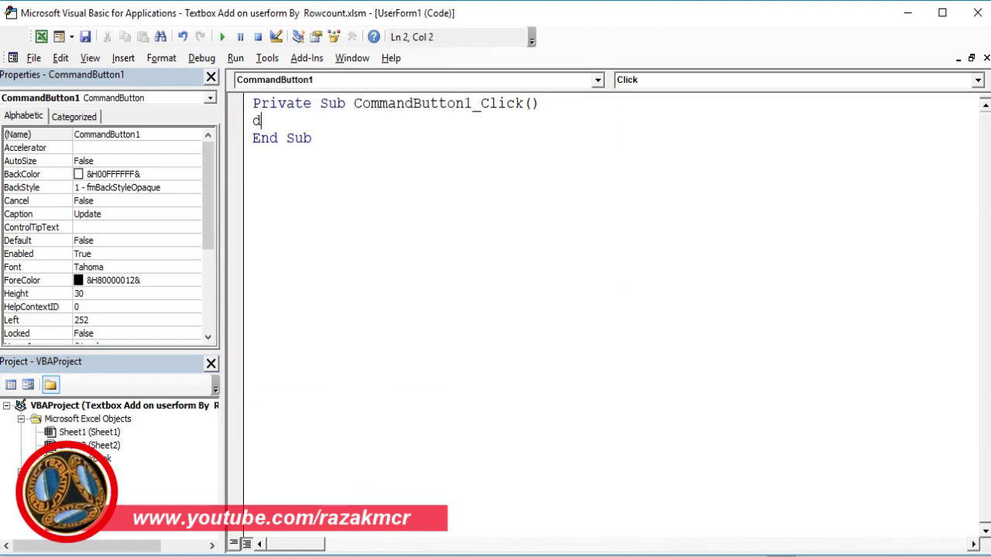
text(im i as )
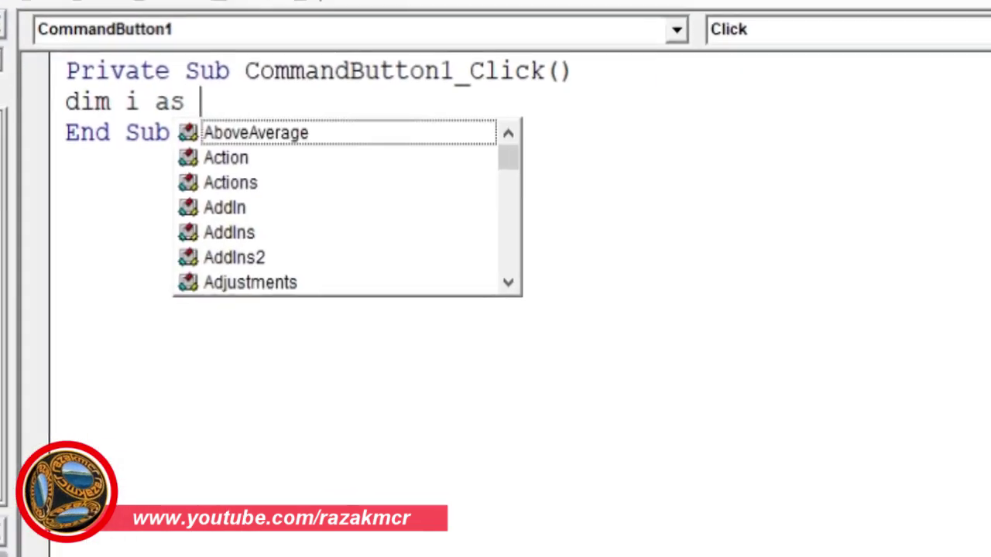
text(lo)
key(BackSpace)
key(BackSpace)
key(BackSpace)
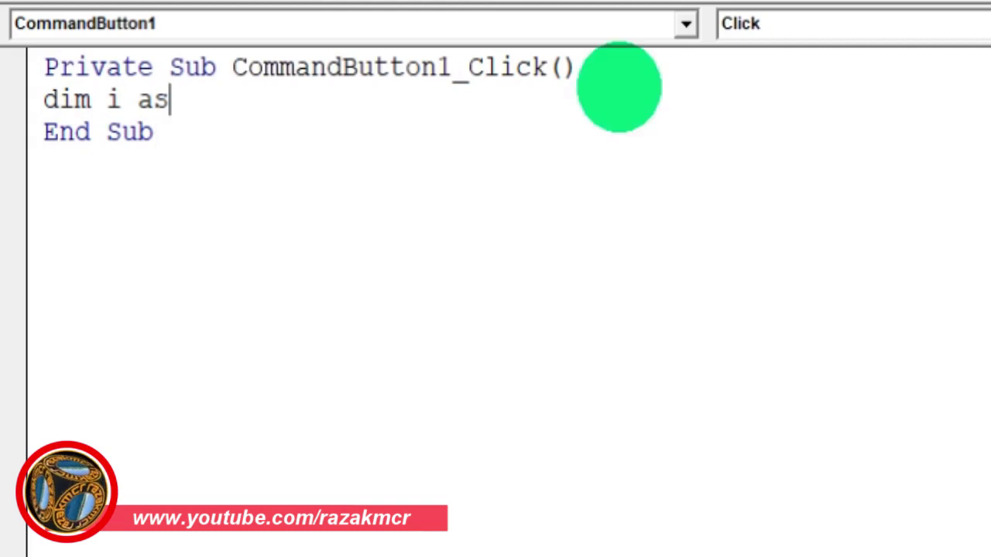
text(in)
key(Tab)
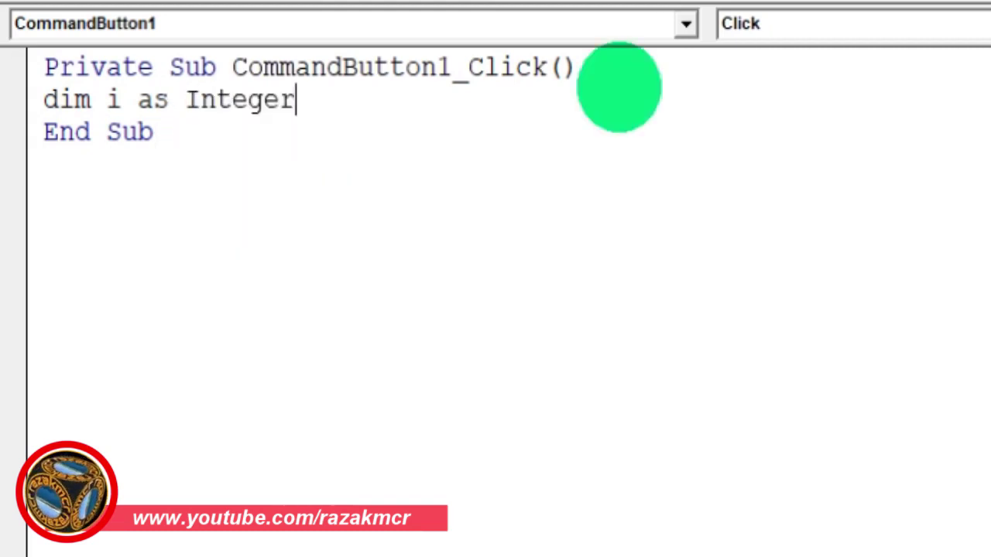
key(Return)
Step: Add the loop line For i = 1 To Sheet1.Range("A10000").End(xlUp).Row
text(for i )
text(= 1 to )
text(sheet1.ra)
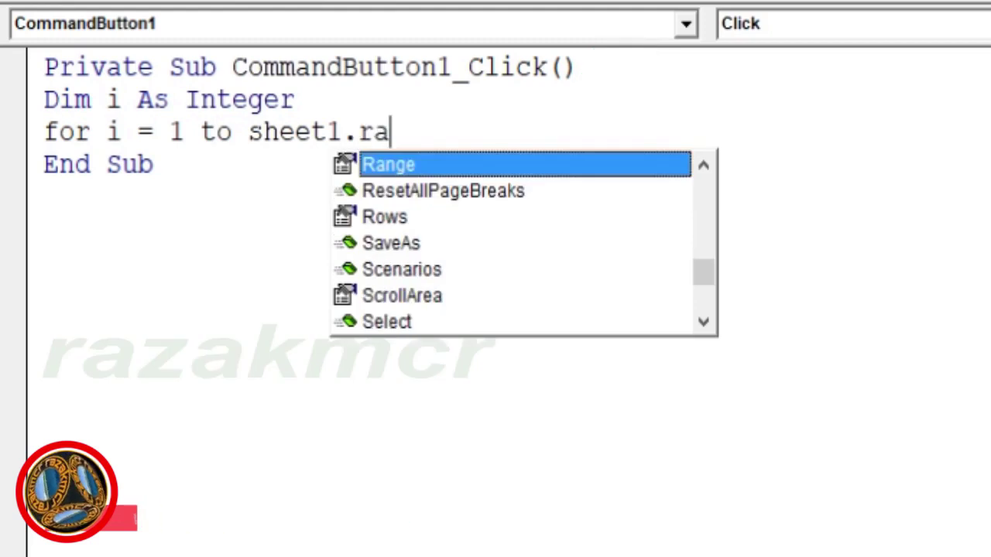
key(Tab)
text(("A10)
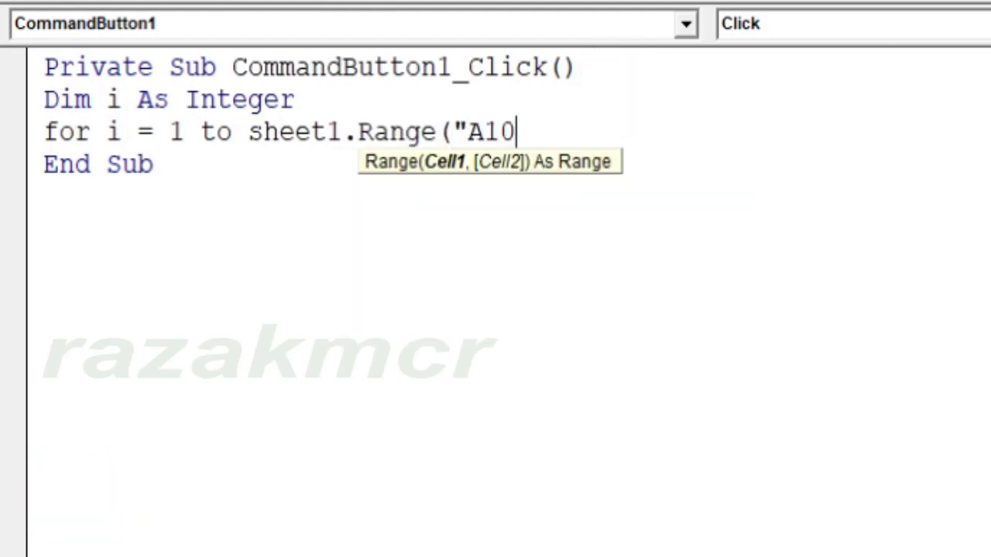
text(0000)
key(BackSpace)
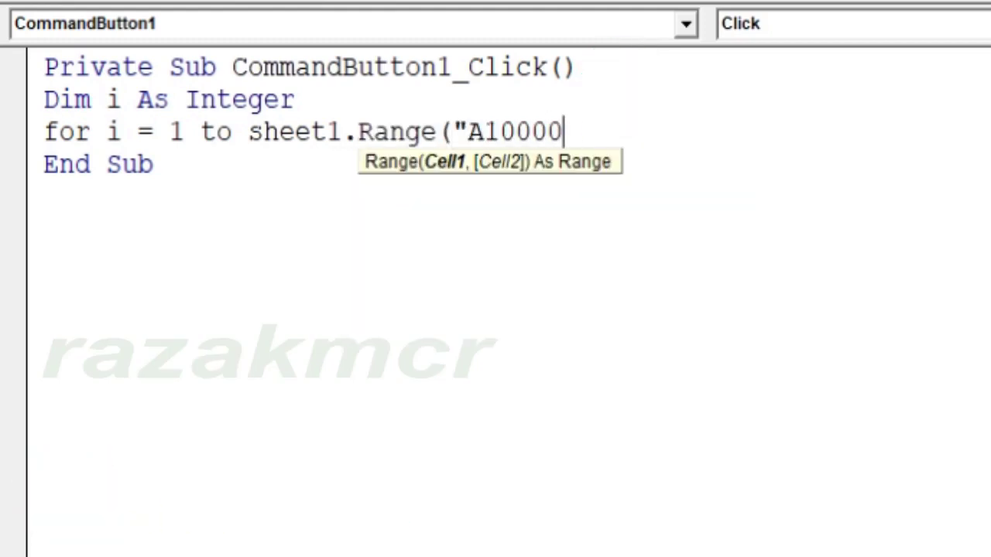
text(").en)
key(Tab)
text(()
key(Down)
key(Down)
key(Down)
key(Down)
key(Tab)
text().ro)
key(Tab)
key(Return)
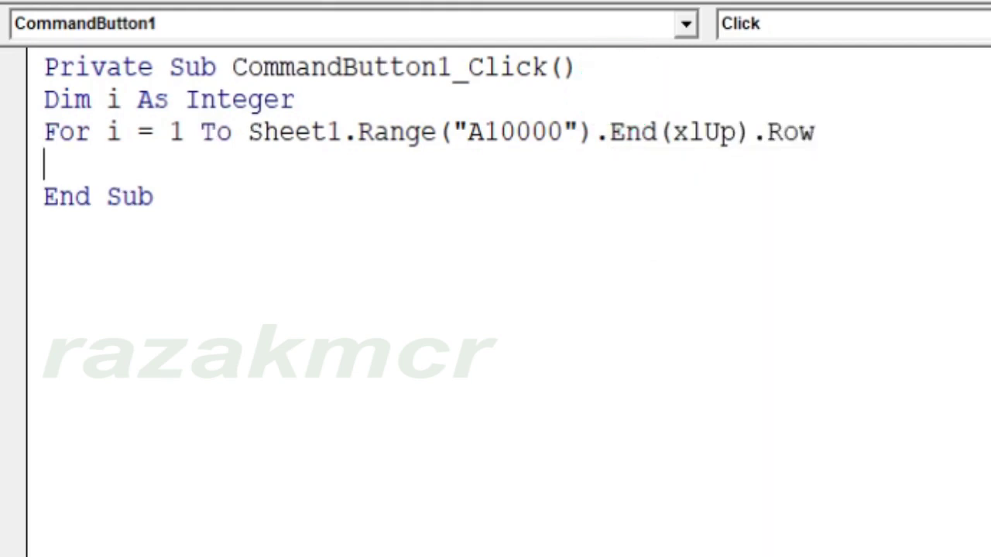
key(Return)
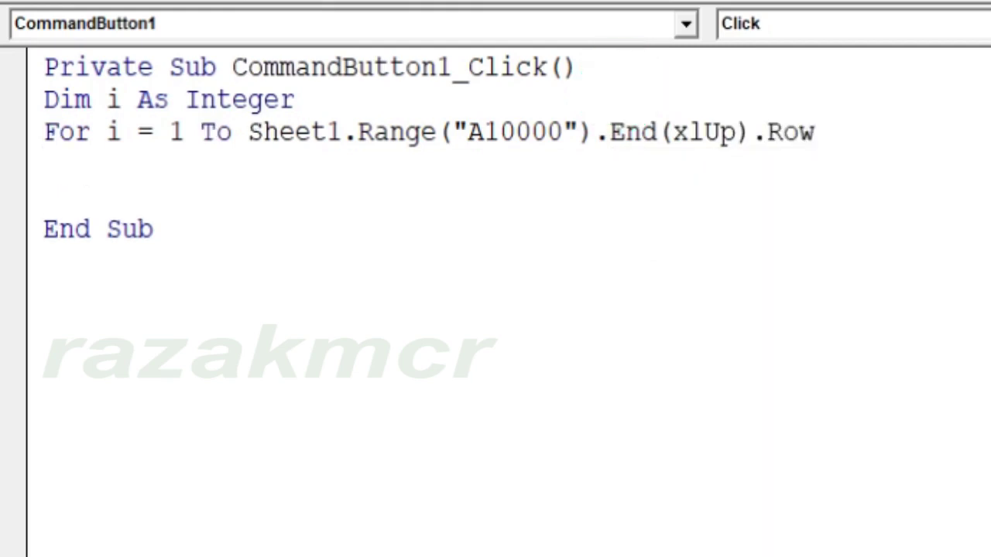
Step: Add the line Set tbox = Controls.Add("Forms.Textbox.1") inside the loop
key(Return)
text(set Tbox = )
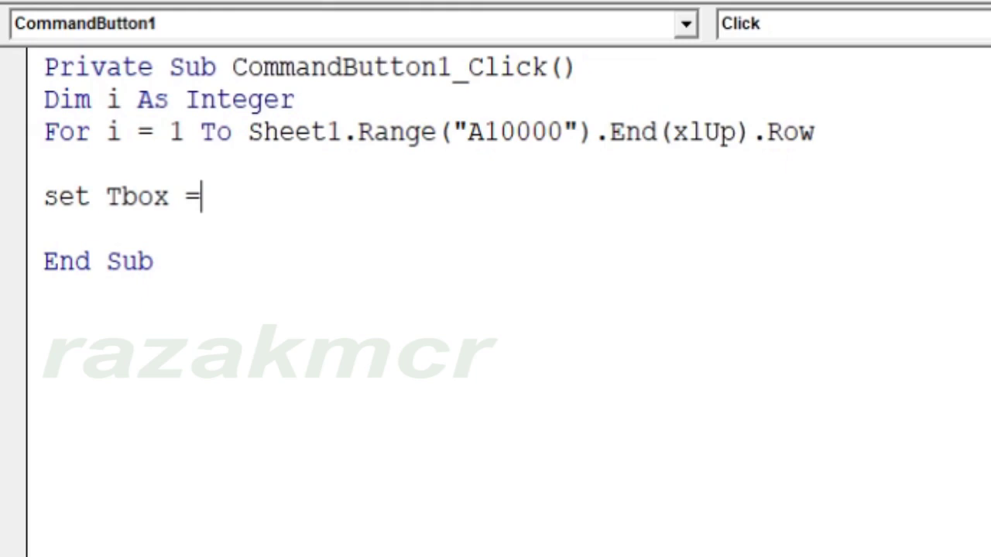
text(controls.f)
key(BackSpace)
text(a)
key(Tab)
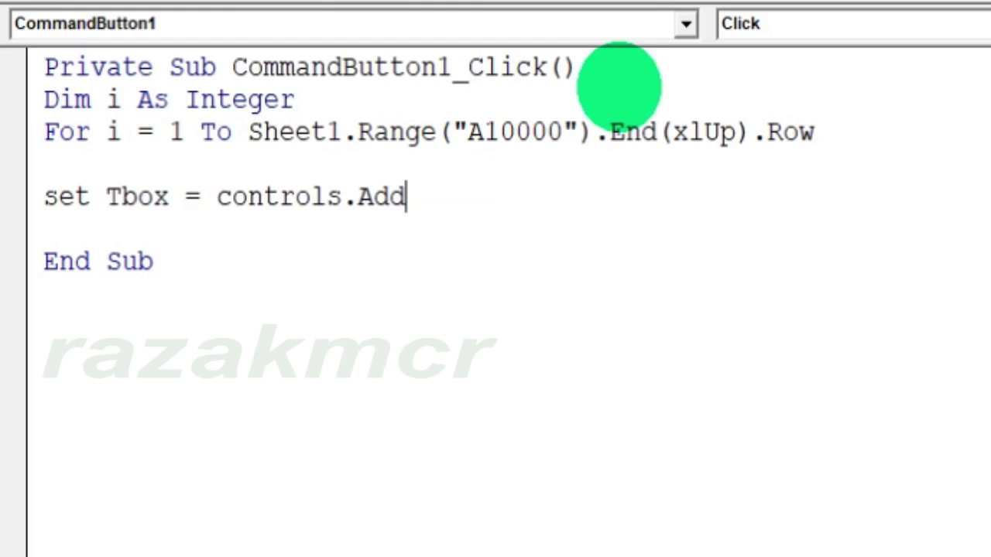
text((")
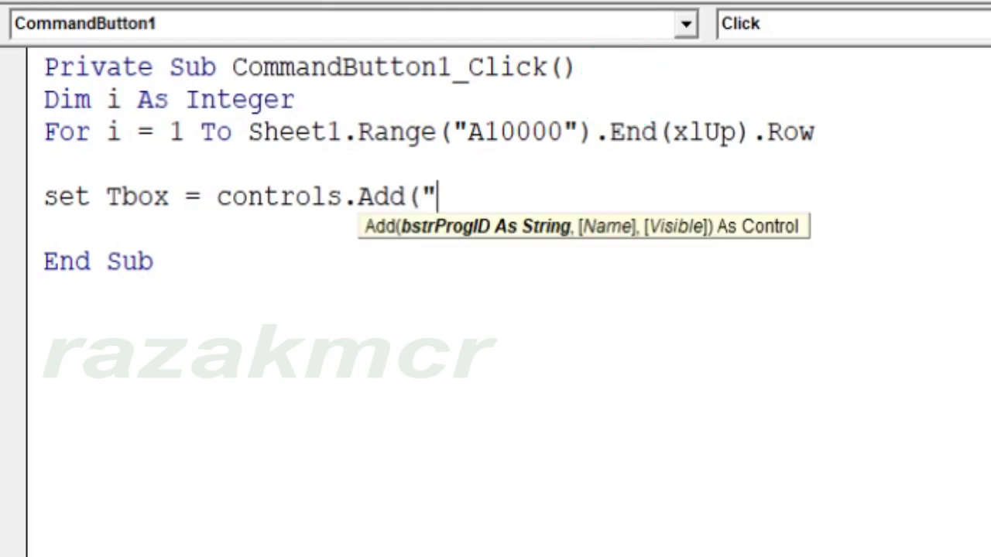
click(454, 194)
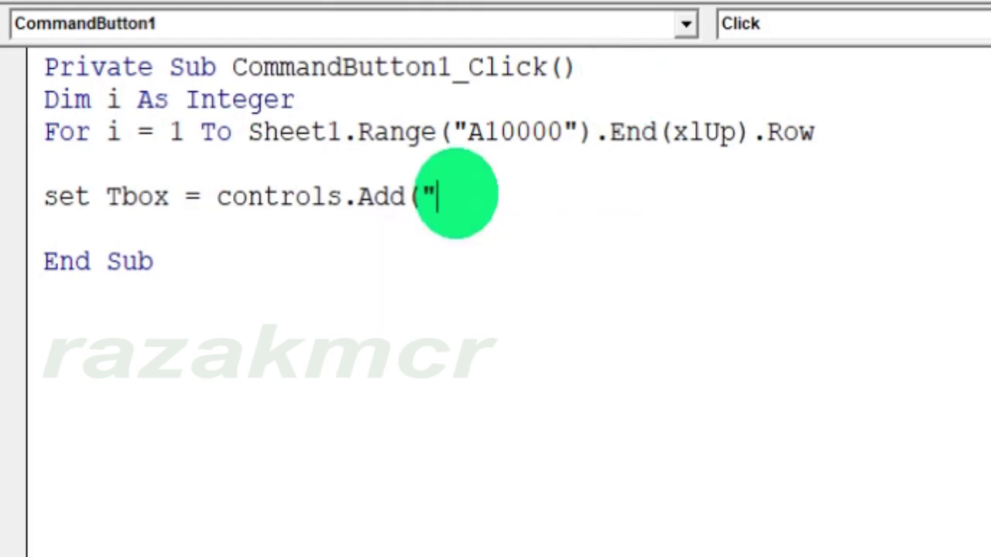
text(Forms.)
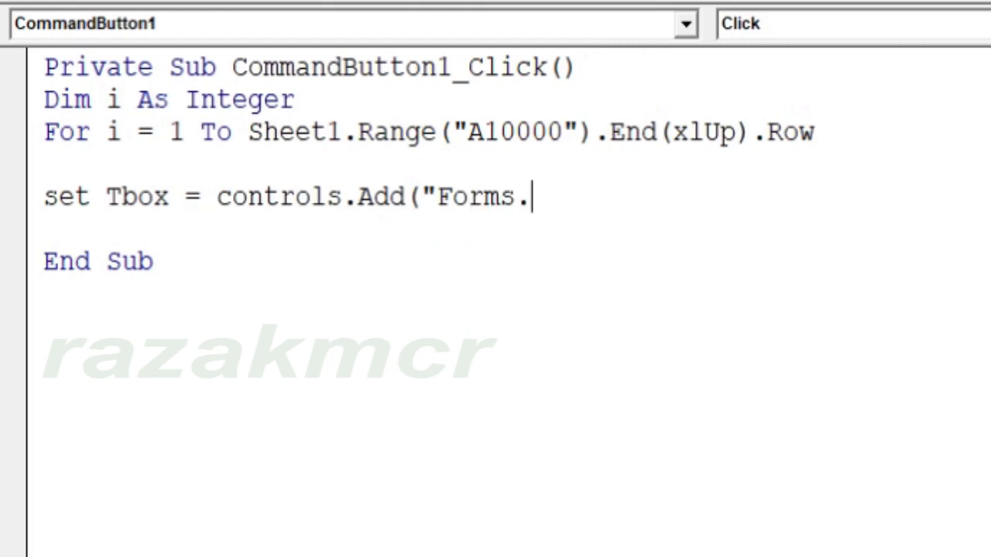
text(Tex)
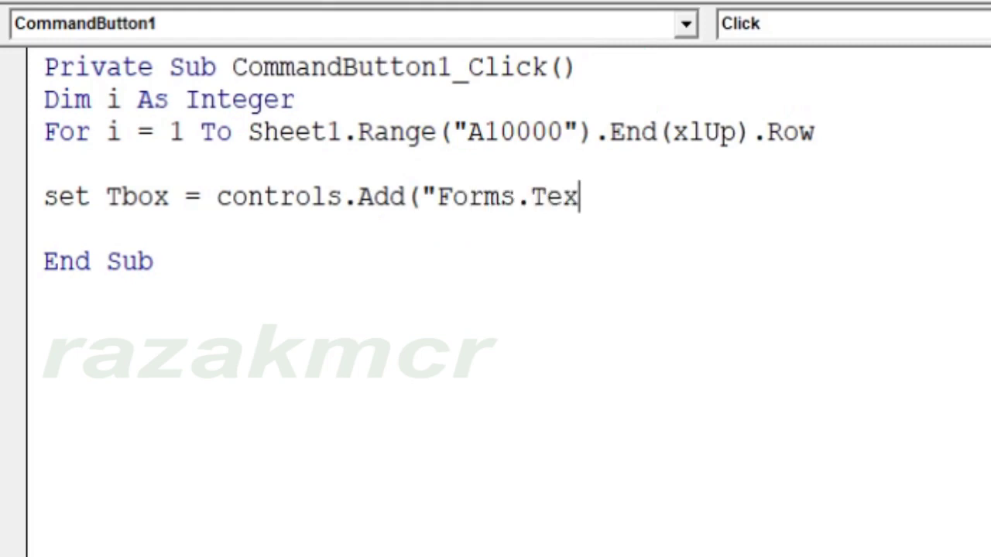
text(tb)
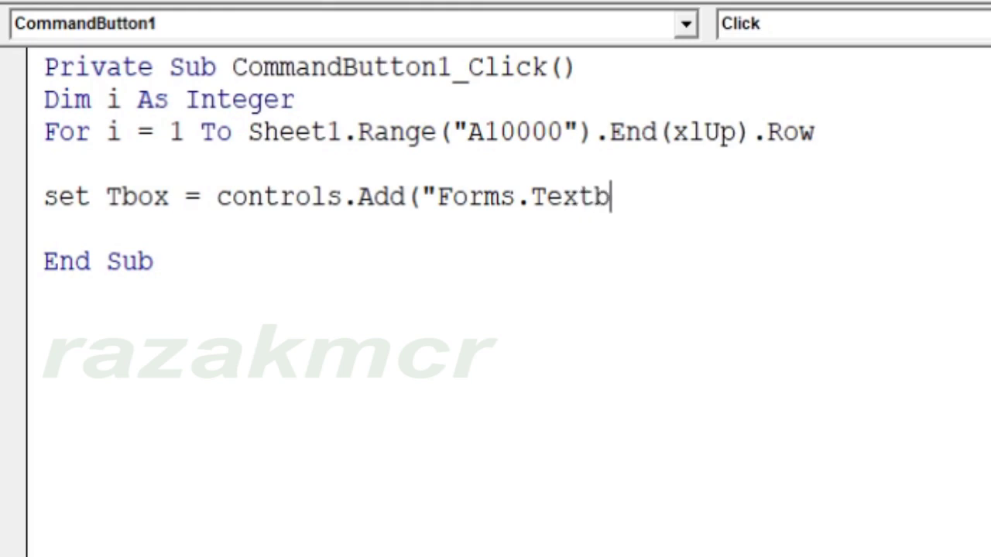
text(ox.1)
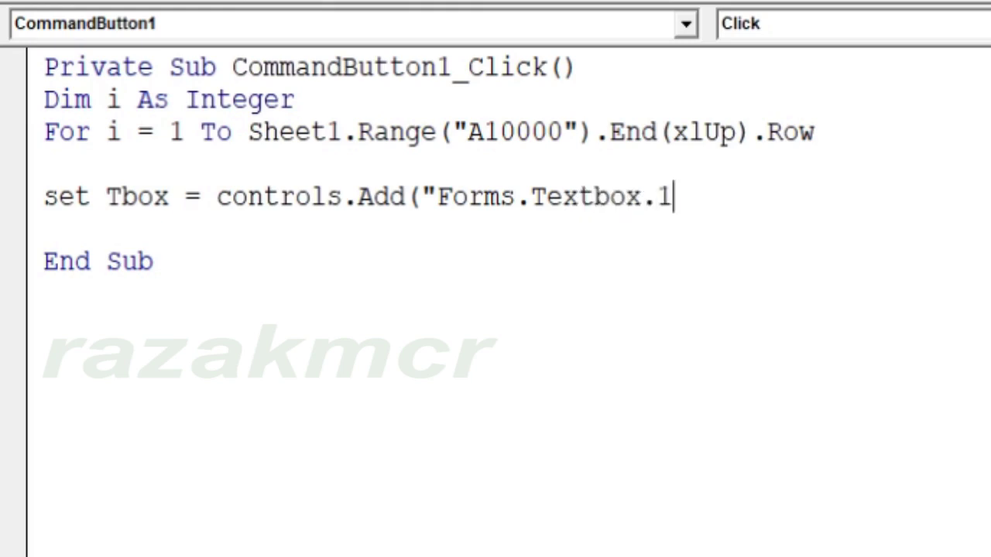
key(Return)
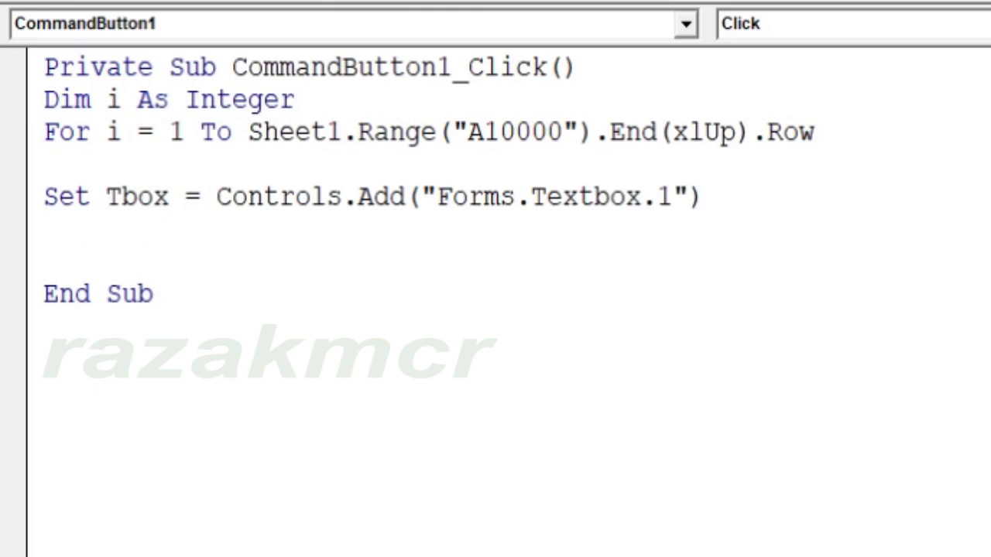
Step: Open a With tbox block setting .Name = "textbox" & i, fixing the stray > compile error
key(Return)
text(With )
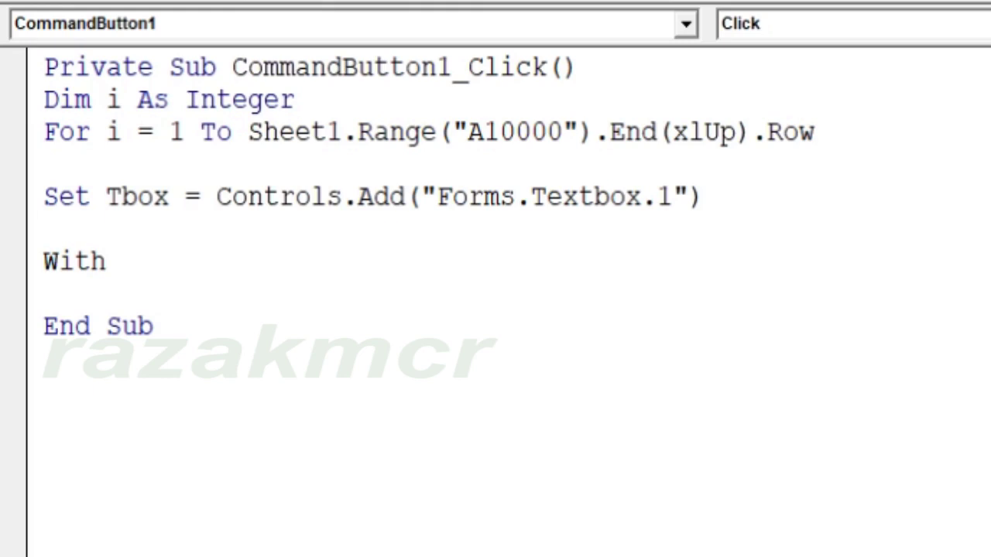
text(tb)
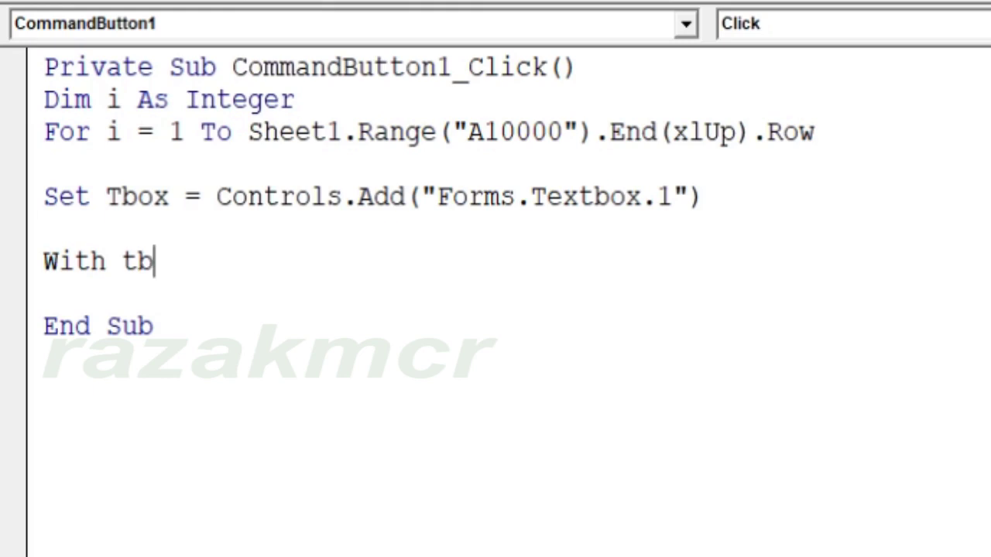
key(BackSpace)
key(BackSpace)
text(tbox)
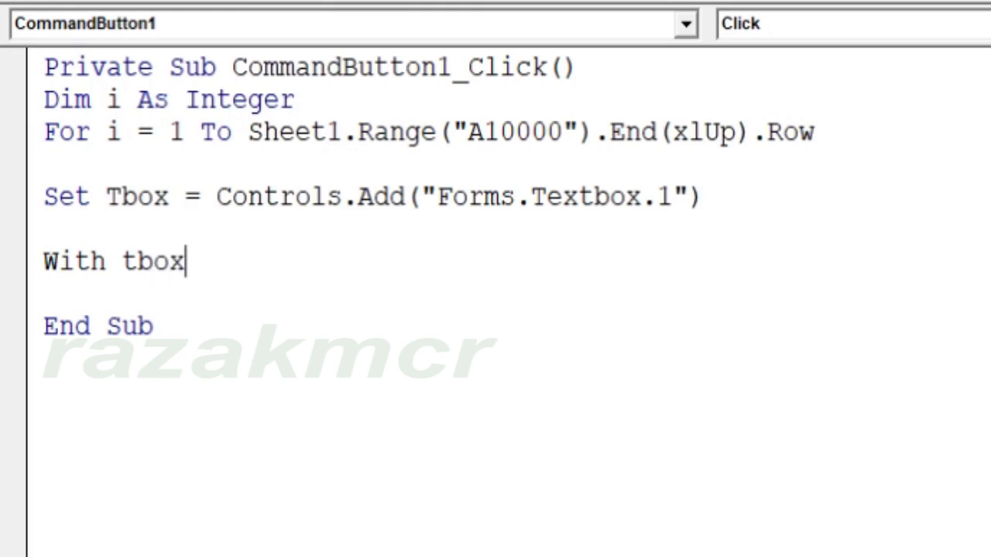
key(Return)
text(>name=)
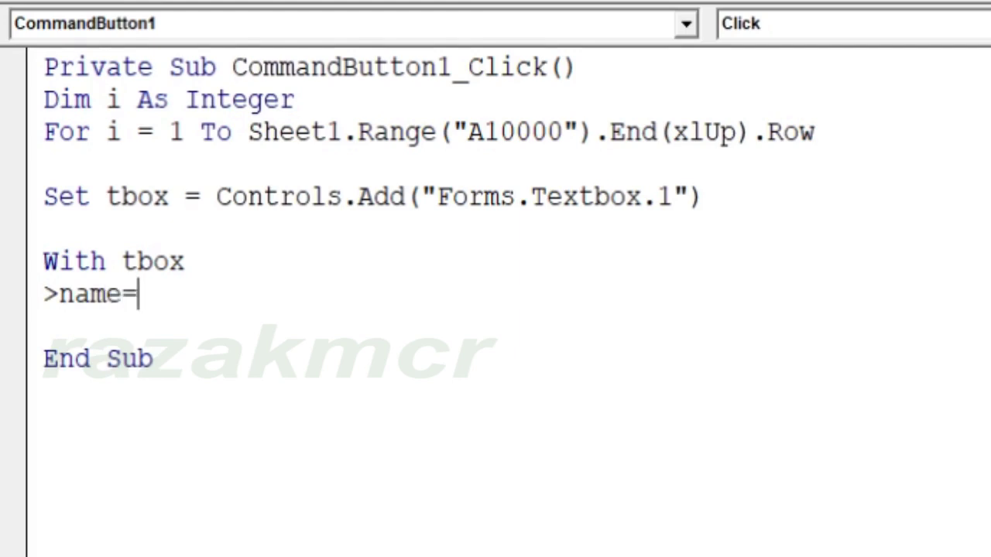
text( "textbox" & i)
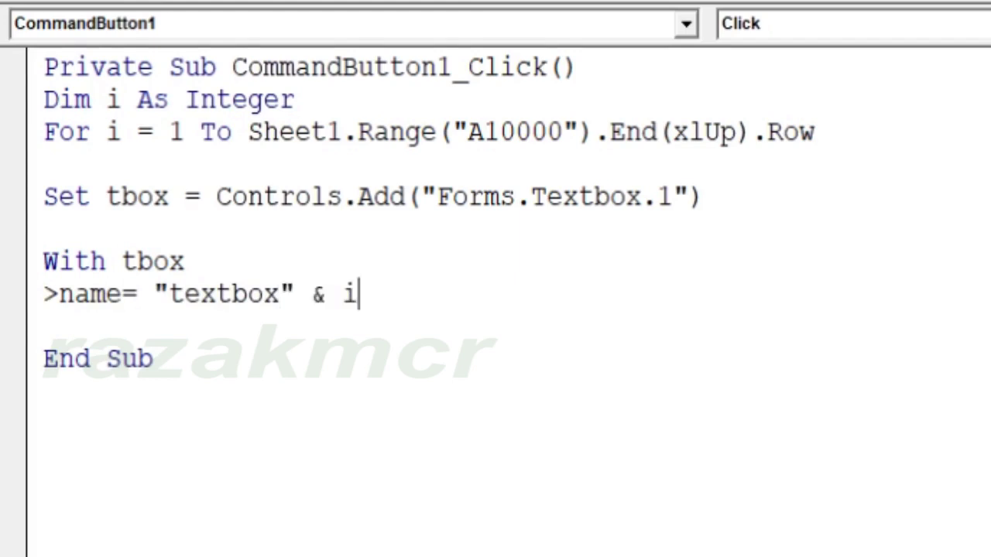
click(457, 194)
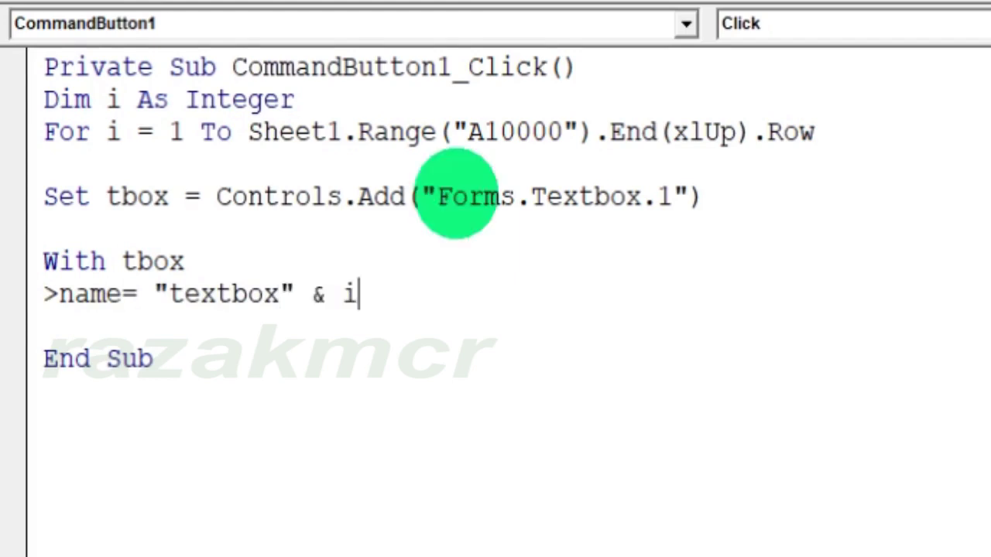
key(Return)
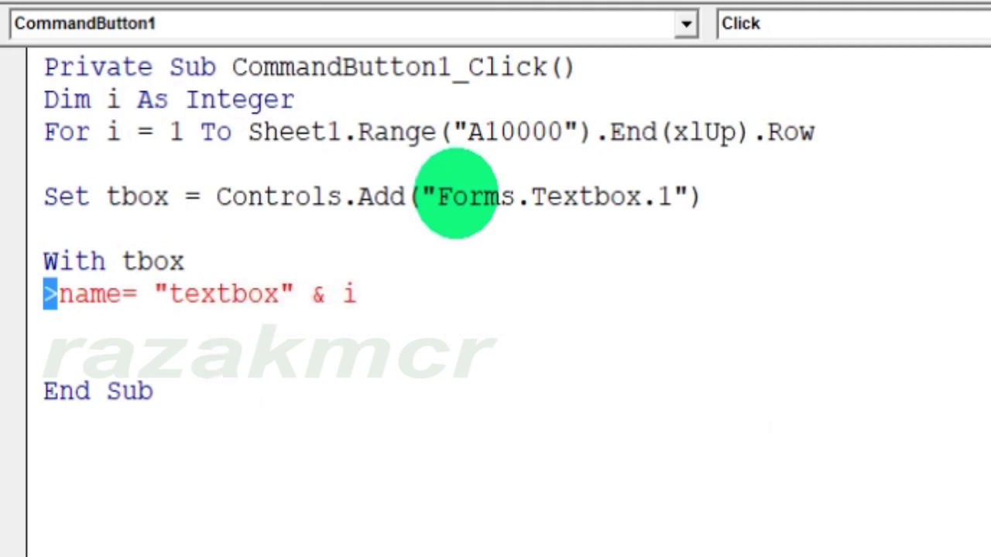
text(.)
key(Down)
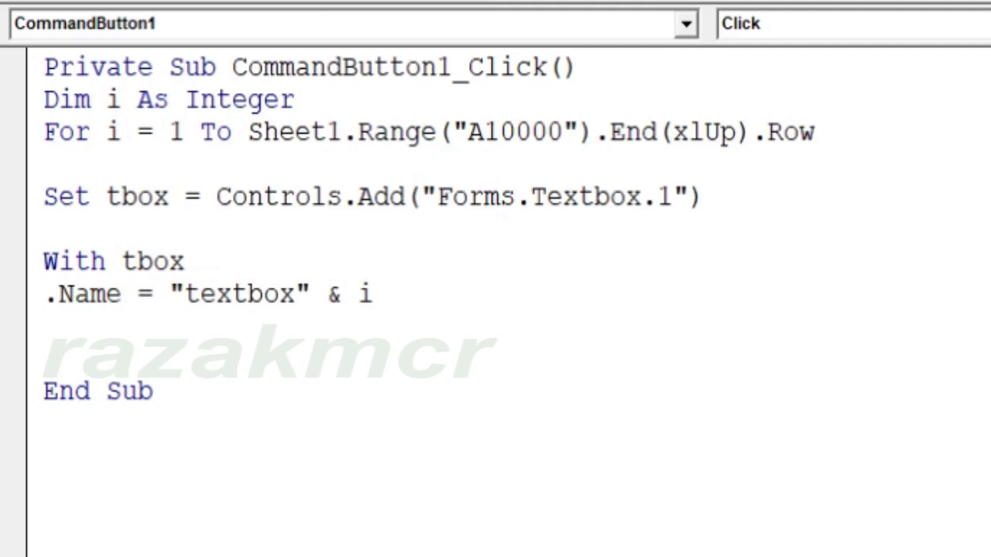
Step: Set .Left = 20, .Height = 20 and .Top = i * 20 in the With block
text(.left)
text(=20)
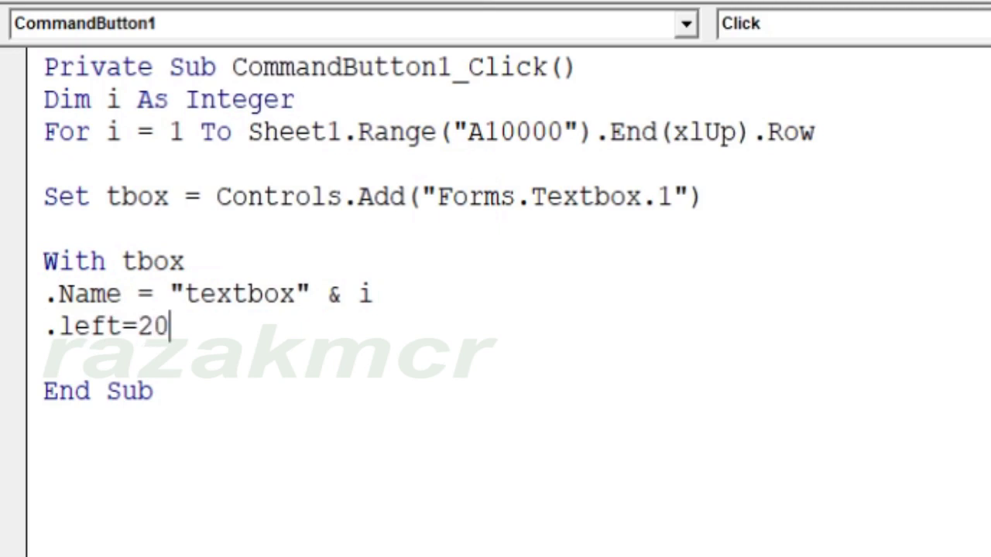
key(Return)
text(.)
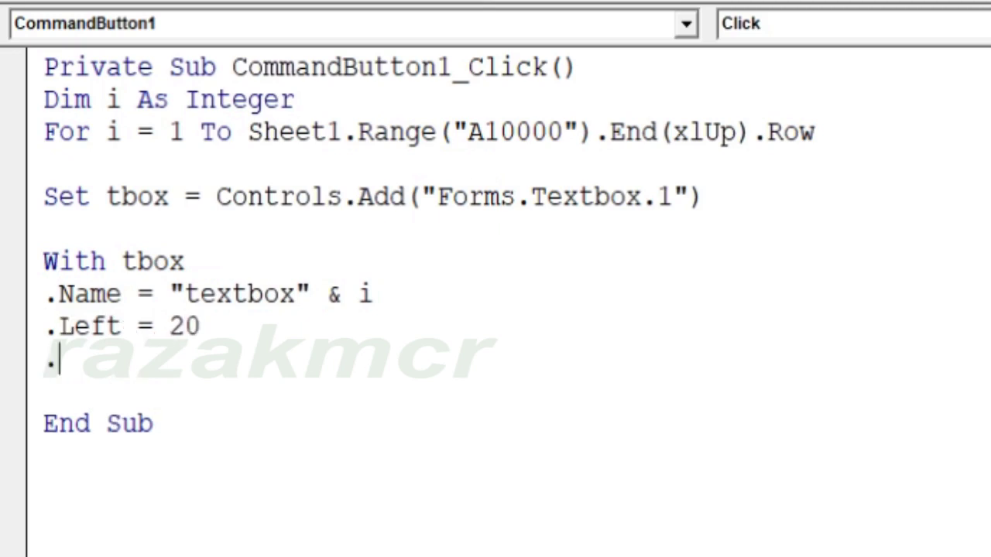
text(he)
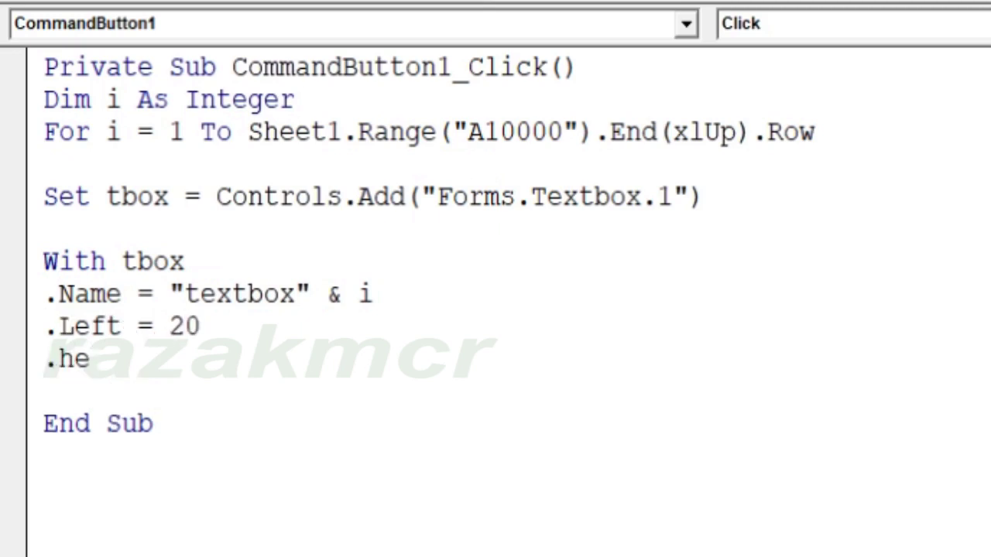
text(ight=)
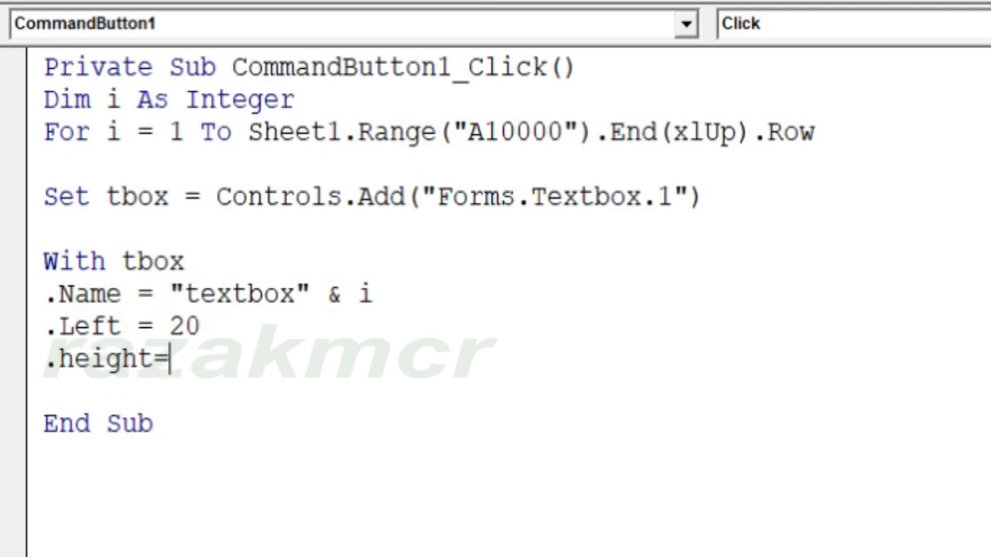
text(0)
key(Return)
text(.to)
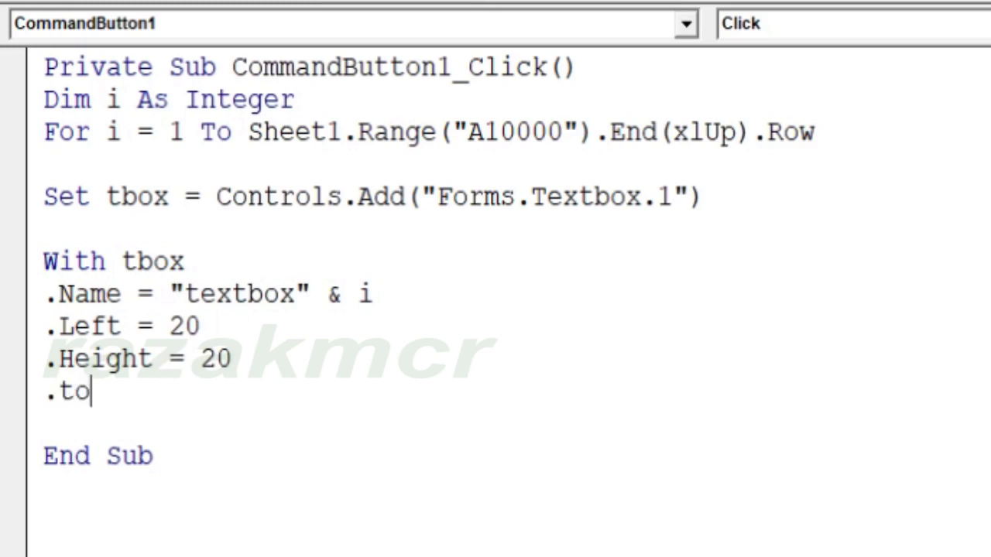
text(p)
text(=)
text(i*)
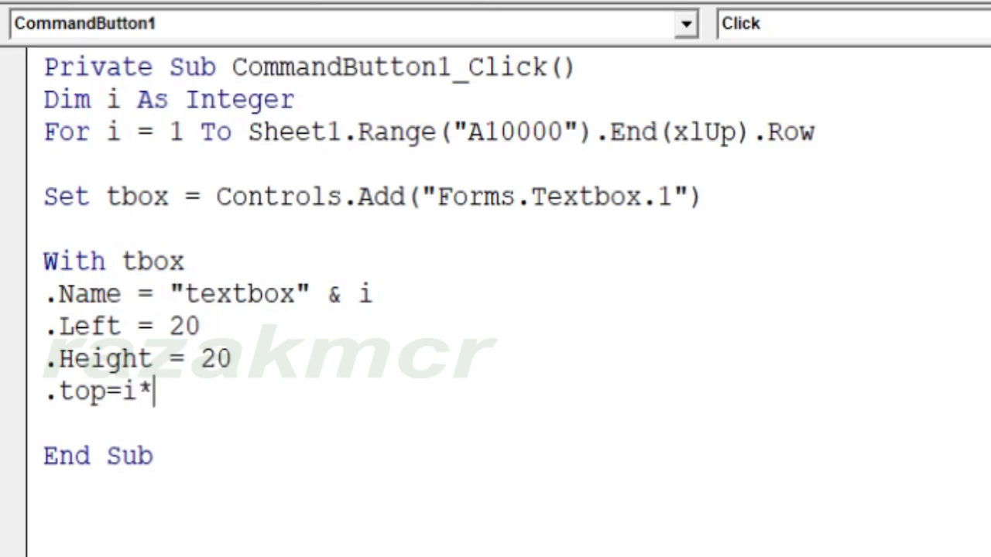
text(0)
key(Return)
text(.f)
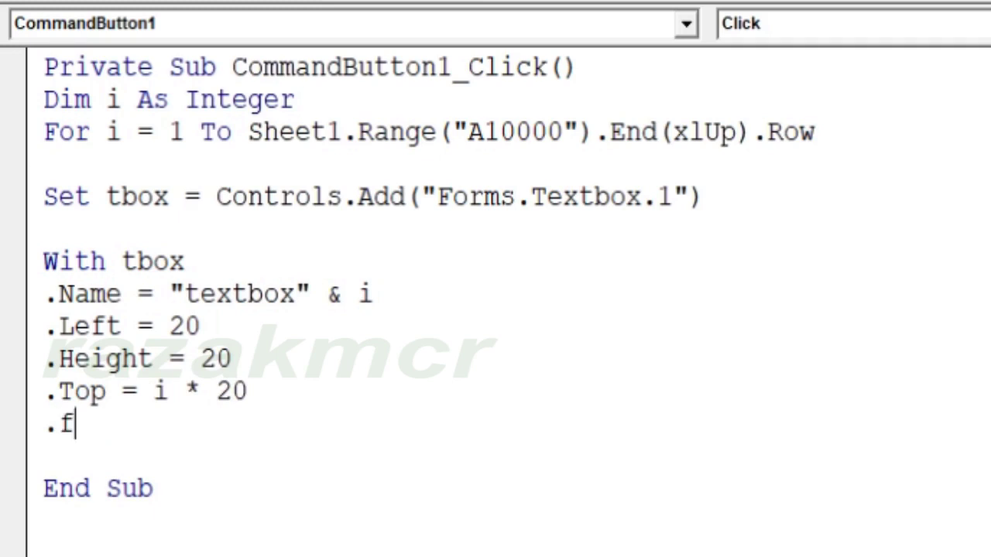
Step: Add .Font.Size = 12 and close the block with End With
text(or)
key(BackSpace)
text(nt.size=2)
key(BackSpace)
text(12)
key(Return)
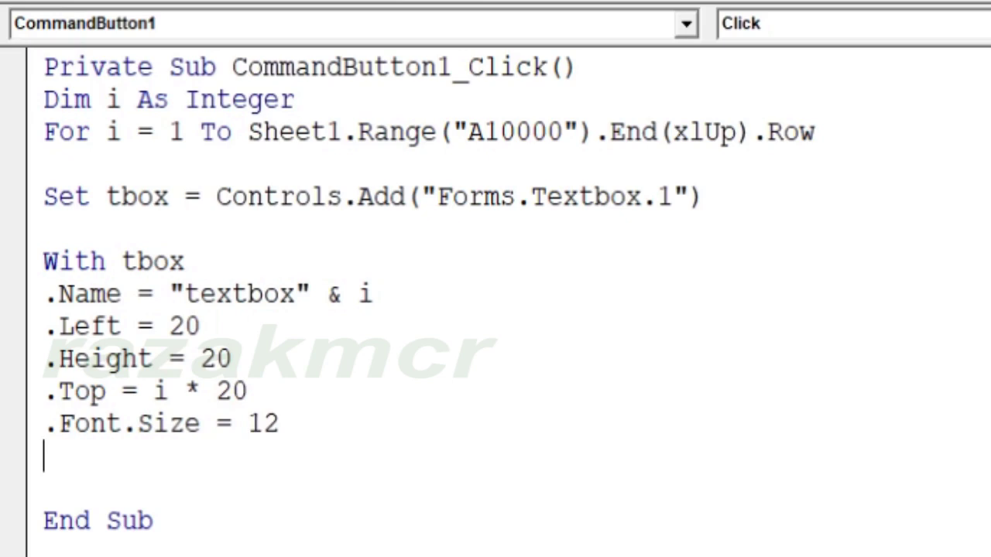
key(Return)
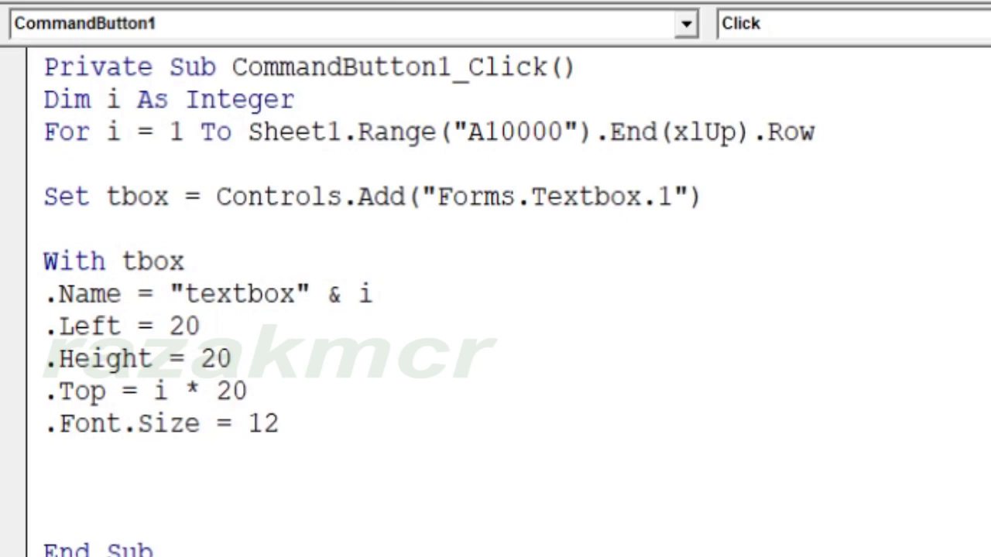
text(end)
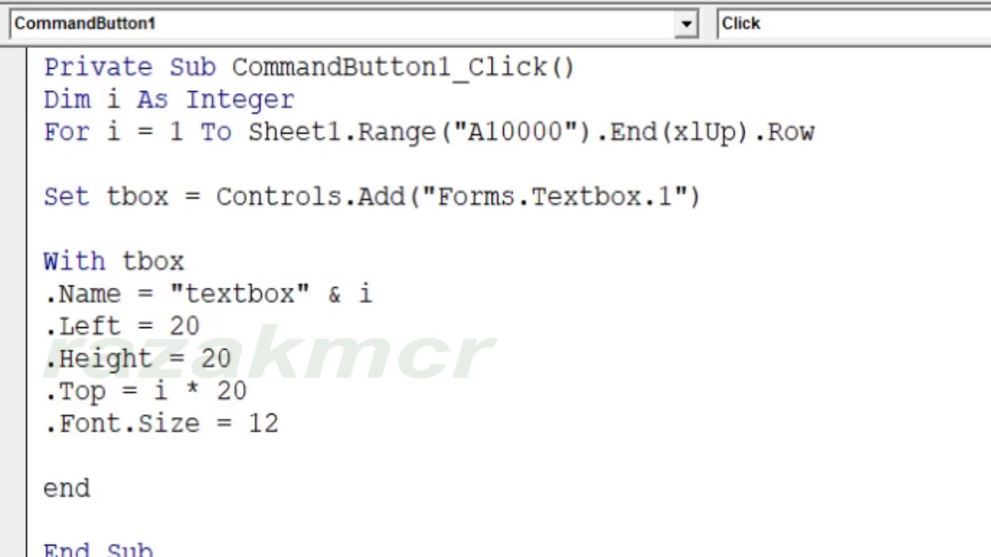
text( with)
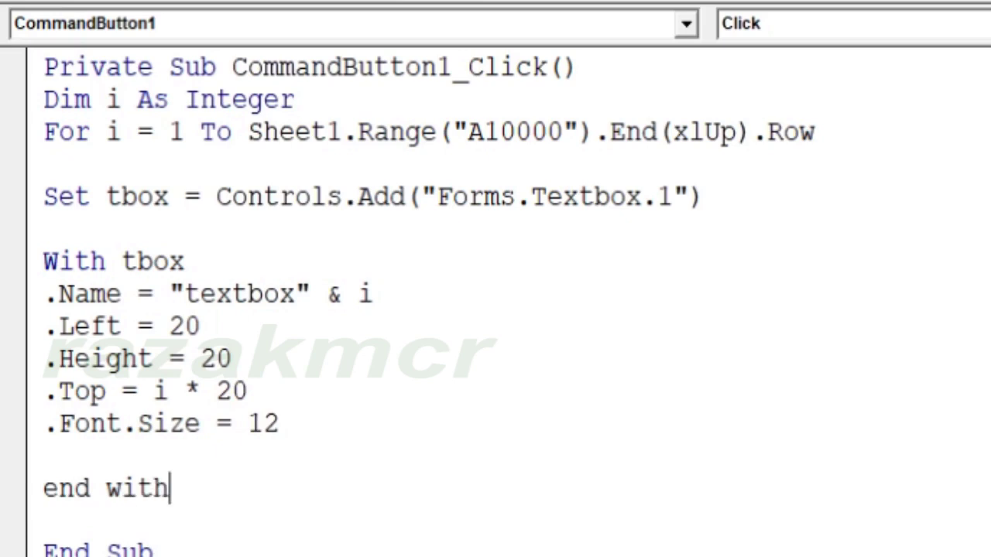
key(Return)
Step: Close the loop with Next i after End With
text(ext i)
click(417, 394)
click(333, 504)
click(45, 486)
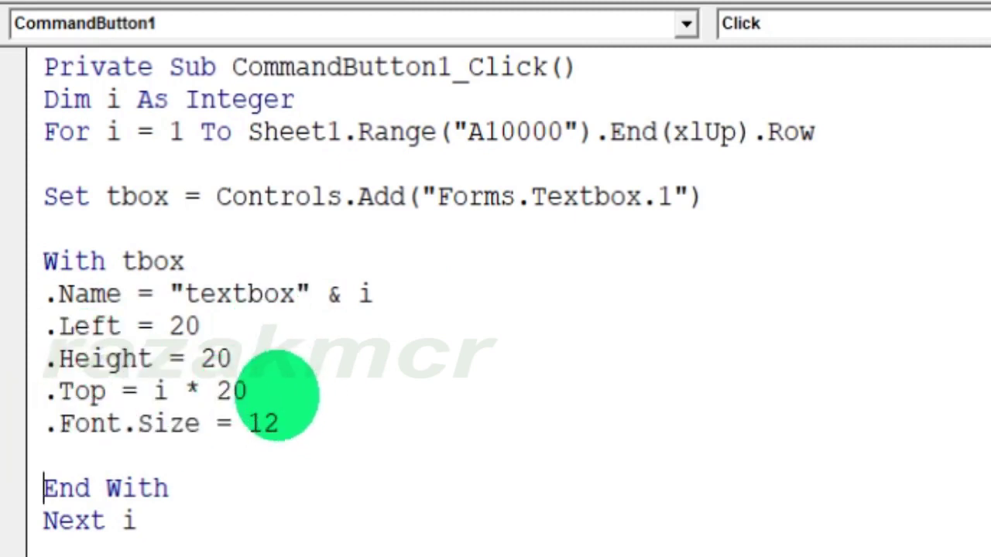
Step: Add .Width = 160 on a new line below the .Top line
click(251, 392)
key(Return)
text(wid)
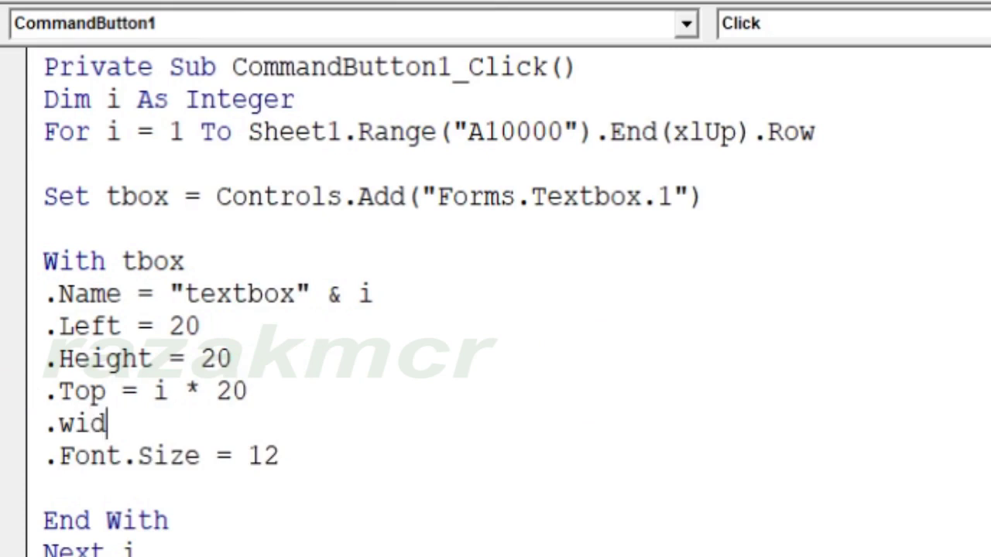
text(th=160)
click(207, 542)
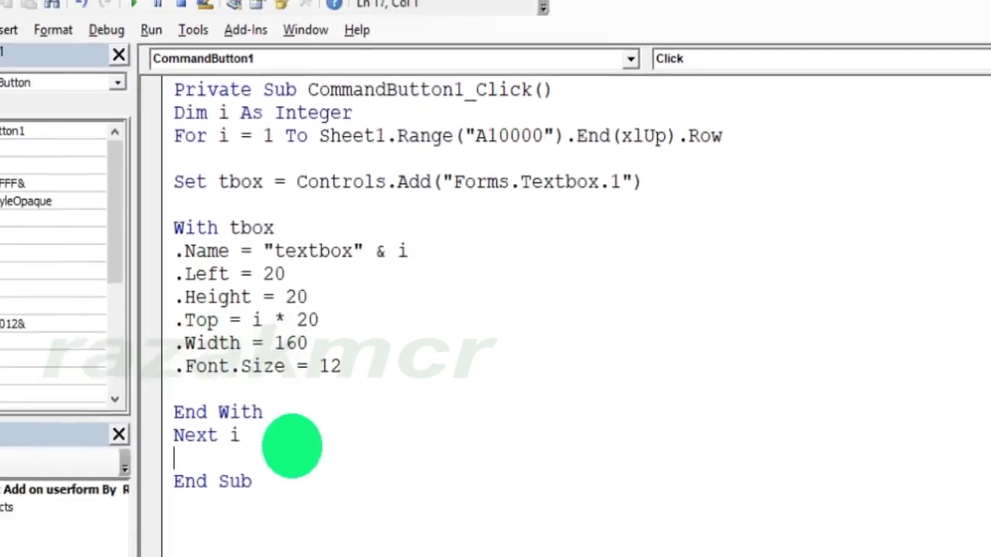
Step: Back in Excel, run UserForm1 and test Update on the current column-A days
click(42, 38)
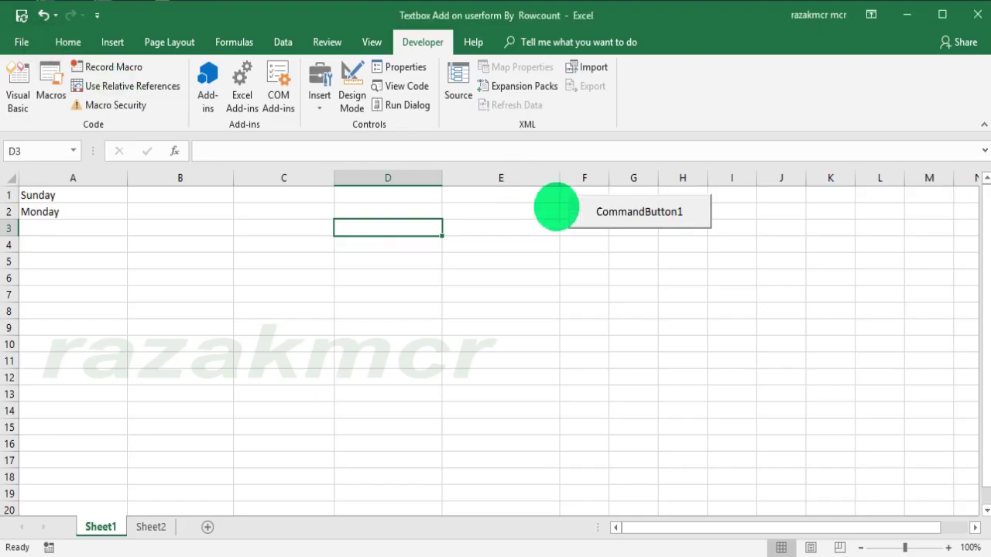
click(593, 213)
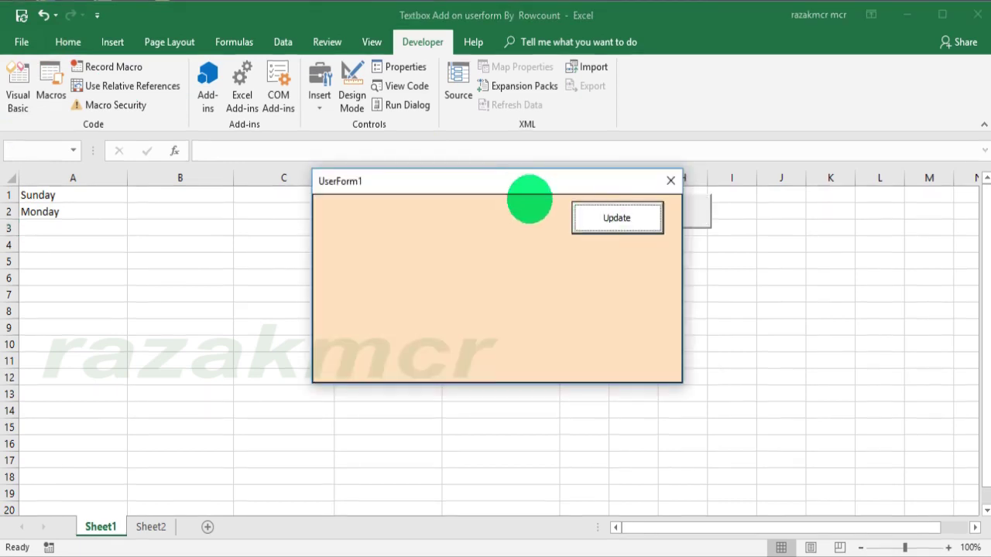
drag(513, 181, 437, 96)
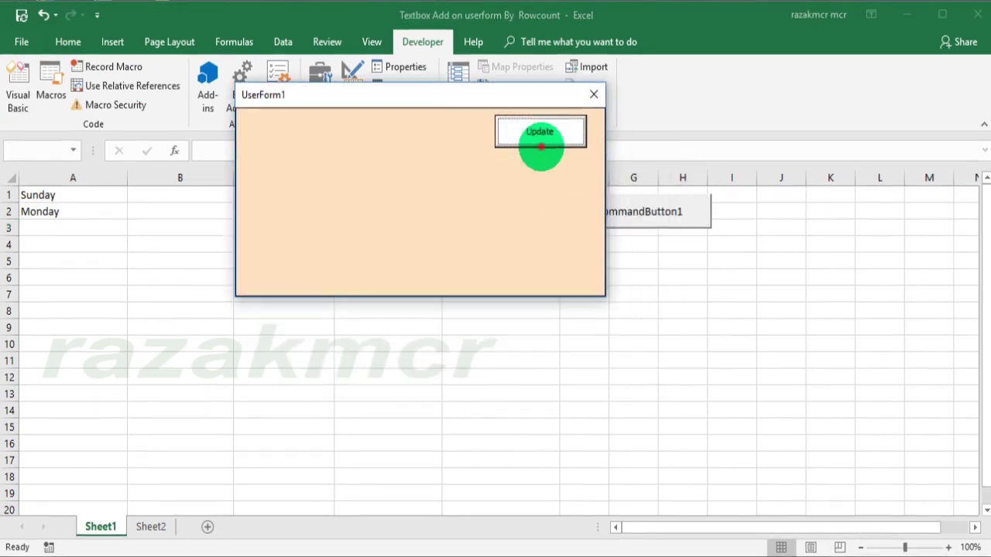
click(541, 145)
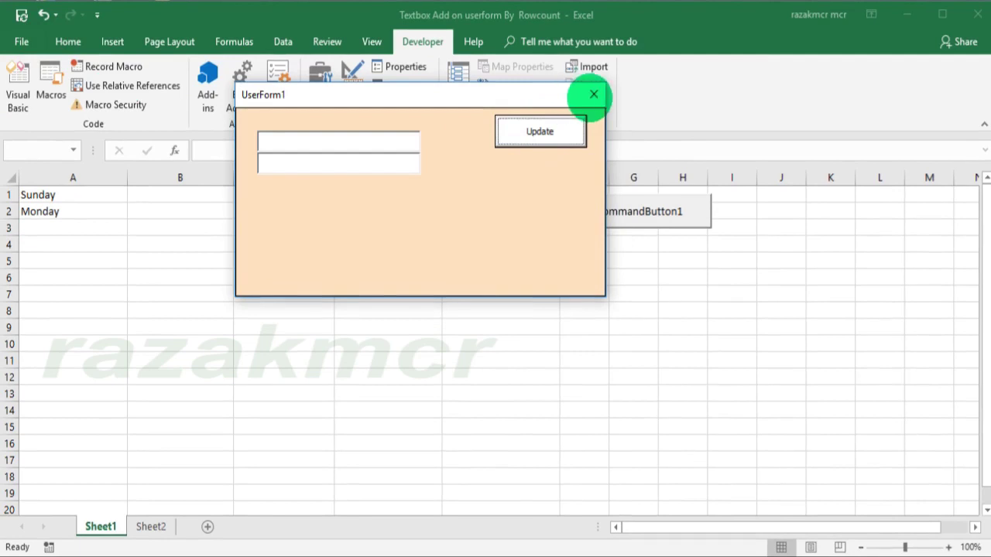
click(594, 94)
click(108, 195)
Step: Fill the days from A2 down to Saturday in A7 and confirm seven textboxes appear
click(116, 212)
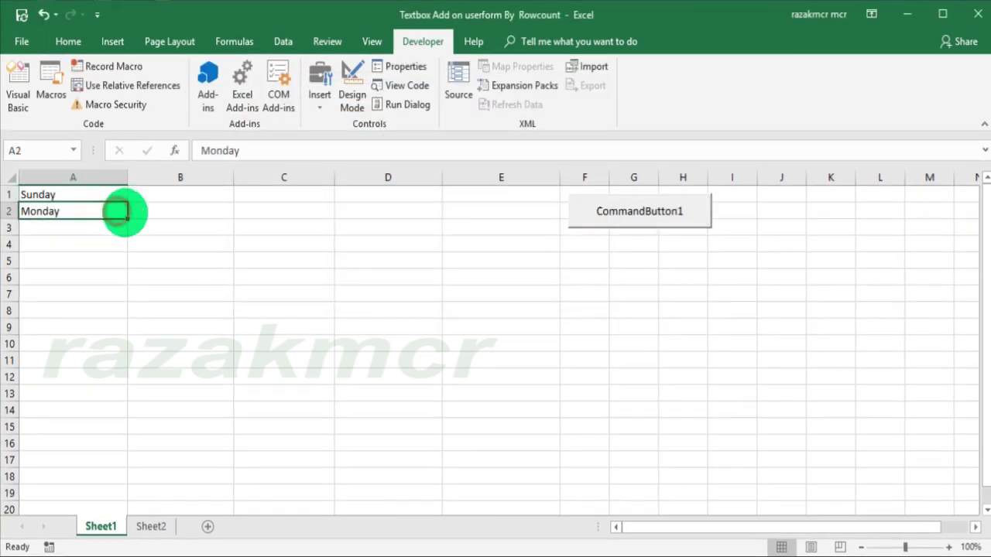
drag(127, 219, 120, 306)
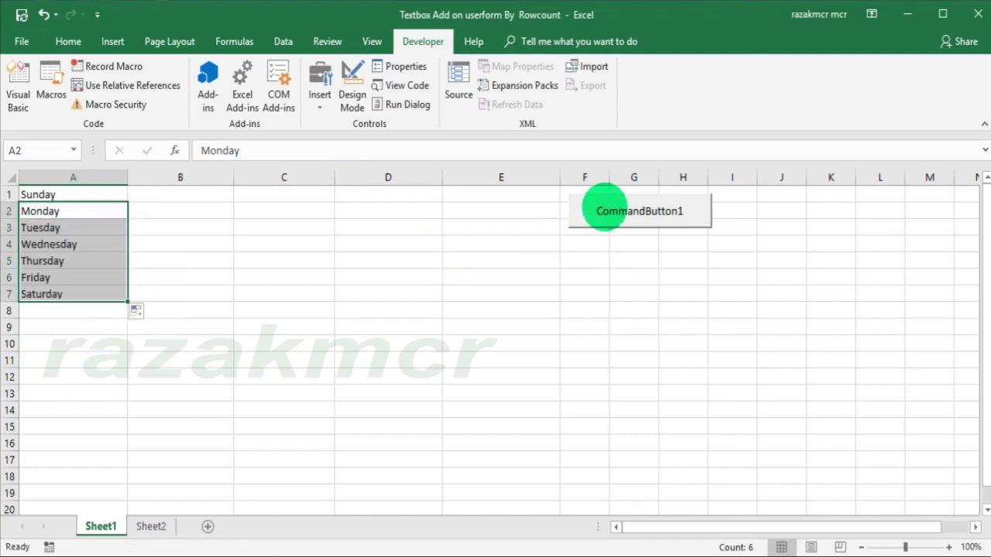
click(602, 210)
click(595, 215)
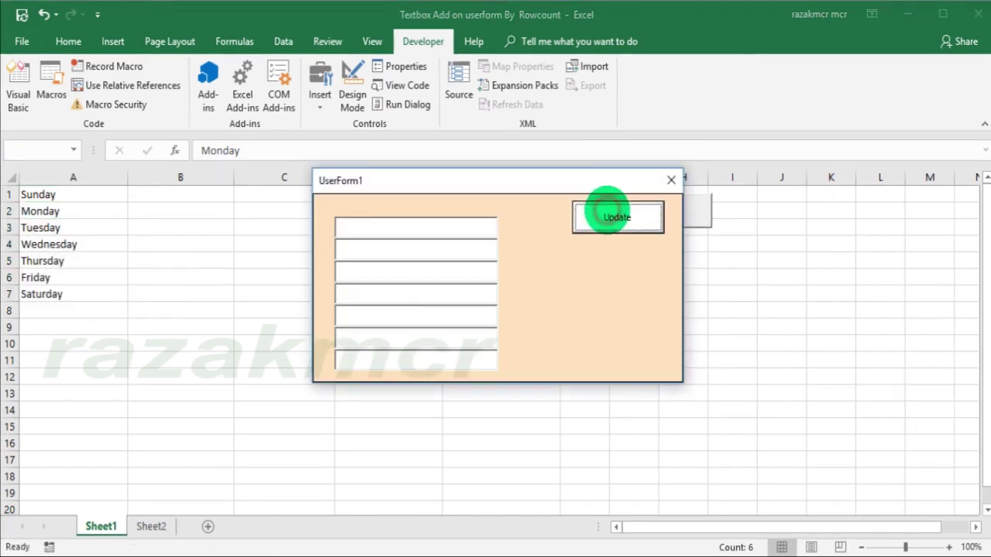
mouse_move(520, 186)
mouse_down()
mouse_move(450, 148)
mouse_move(475, 157)
mouse_up()
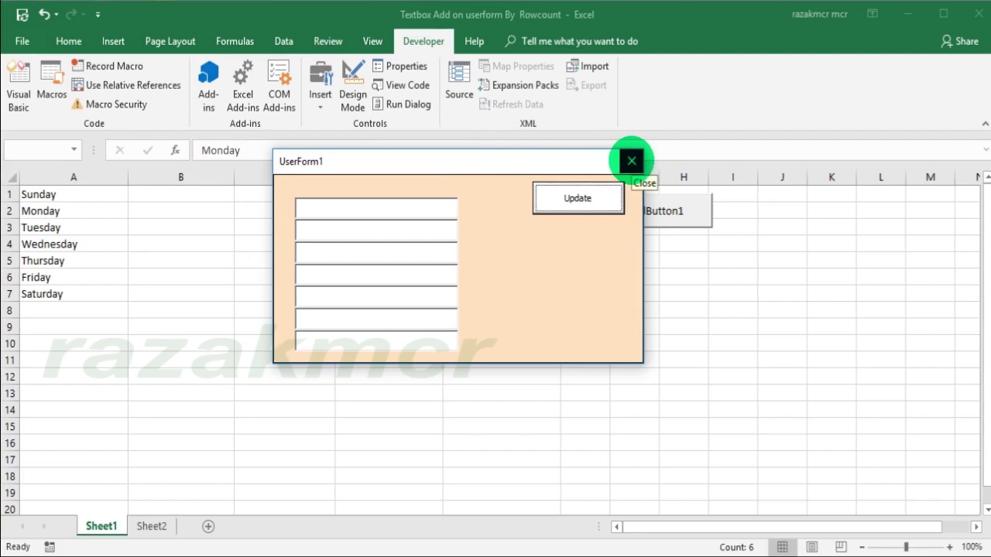
click(632, 161)
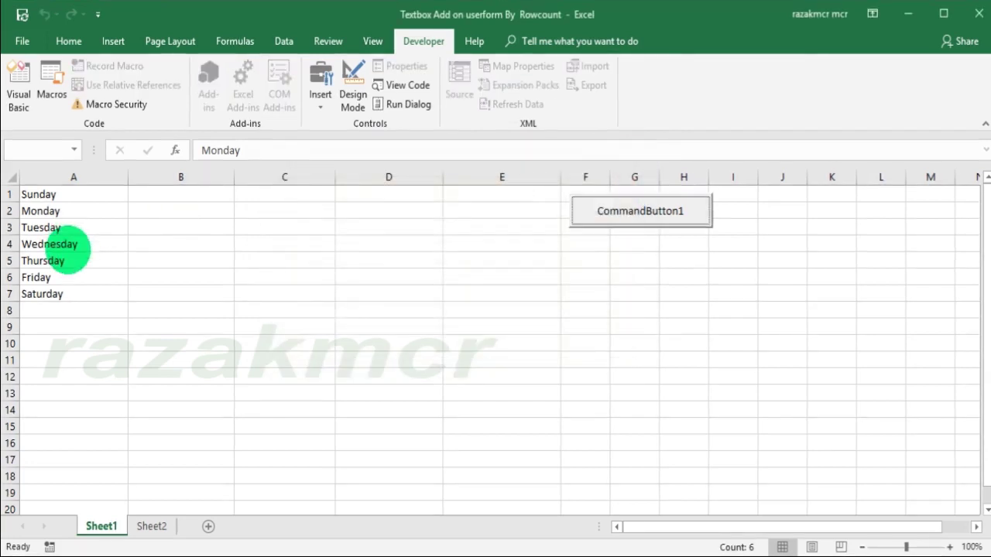
Step: Clear A5:A7, confirm four textboxes appear, then return to the UserForm1 design
drag(67, 261, 72, 295)
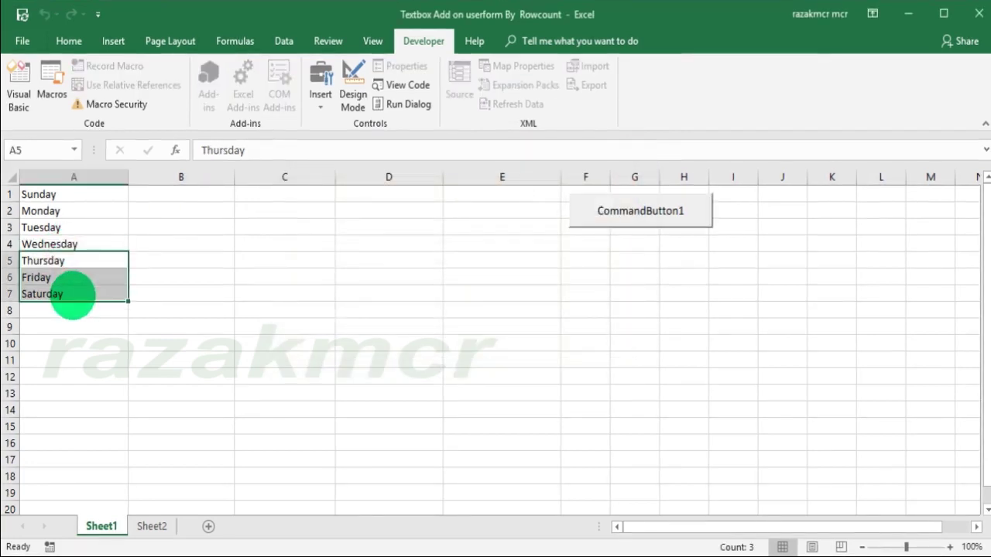
key(Delete)
click(414, 293)
click(600, 216)
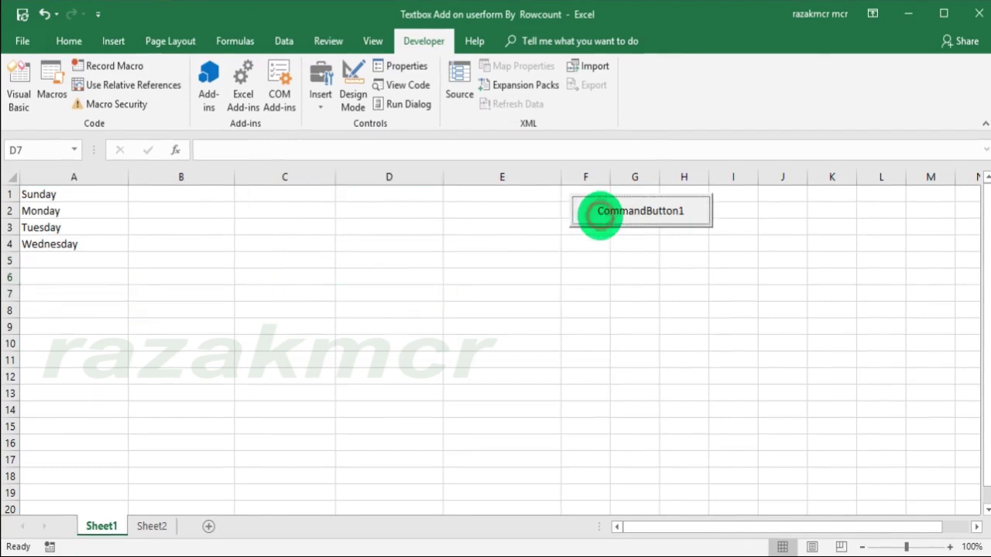
click(600, 217)
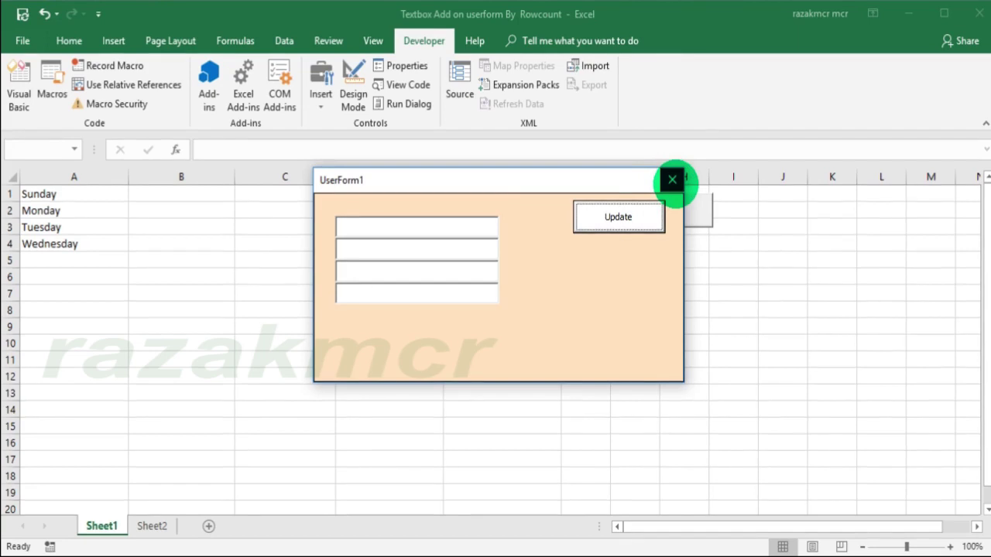
click(672, 179)
click(465, 279)
click(16, 89)
click(570, 136)
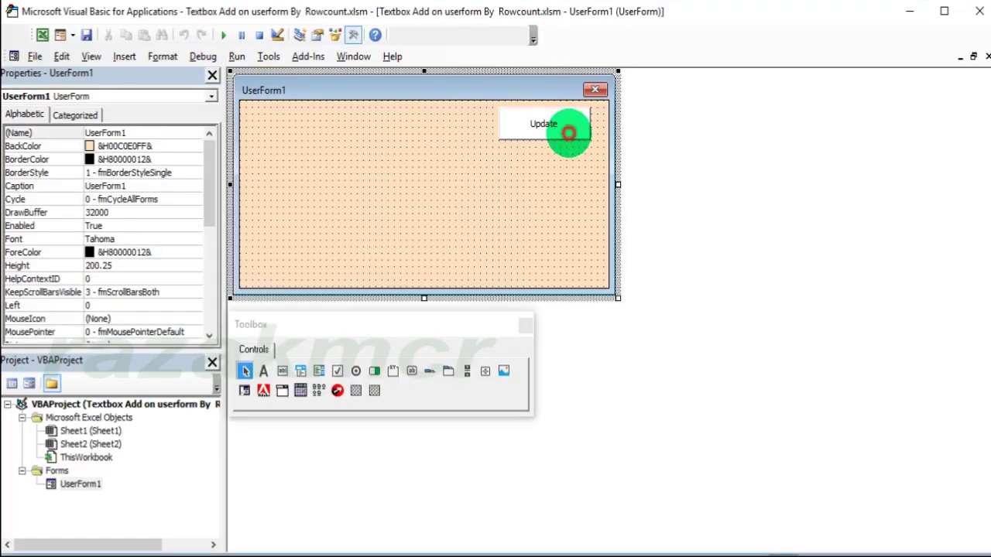
Step: Add Me("textbox" & i) = Sheet1.Cells(i, 1) after the Font.Size line, correcting the stray 7 to &
double_click(569, 133)
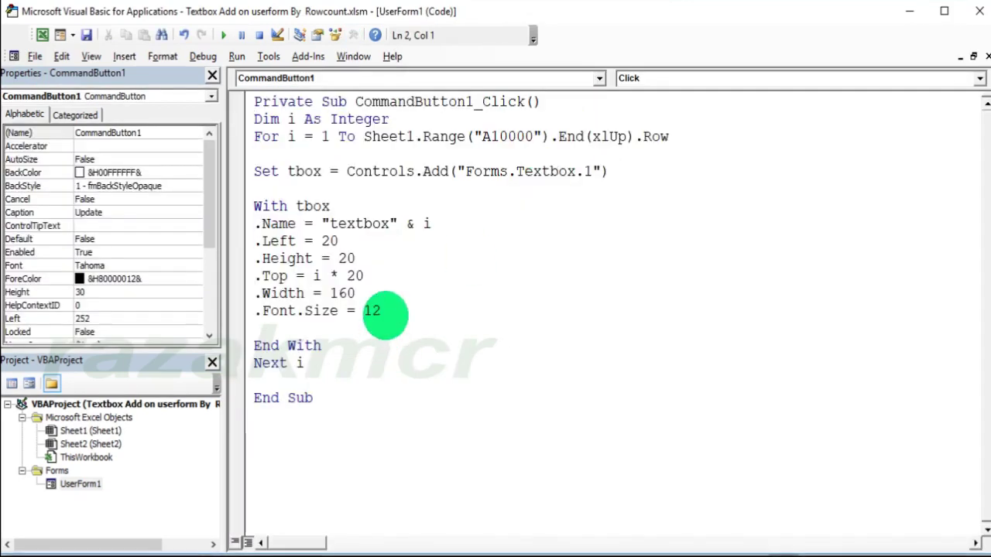
click(381, 311)
key(Return)
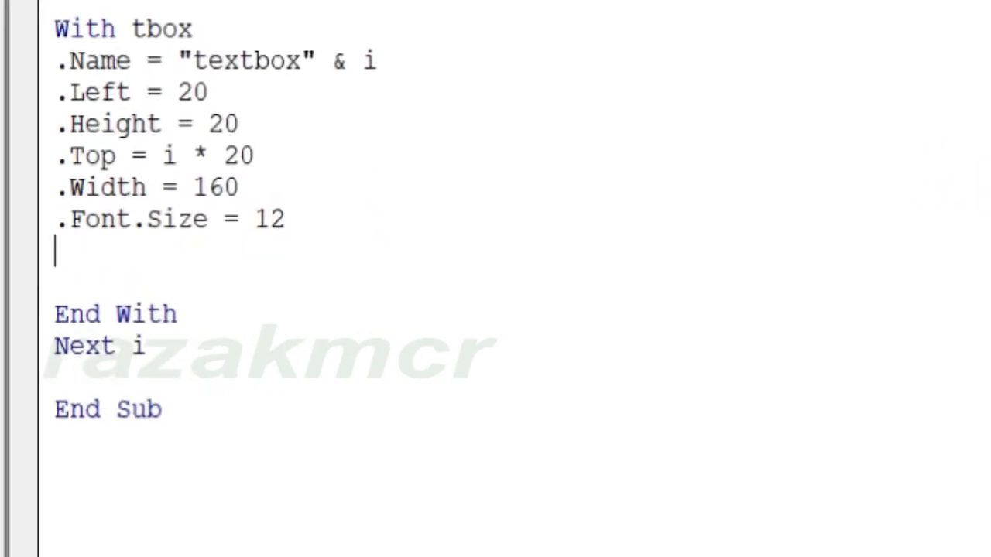
key(Return)
text(me("textbox)
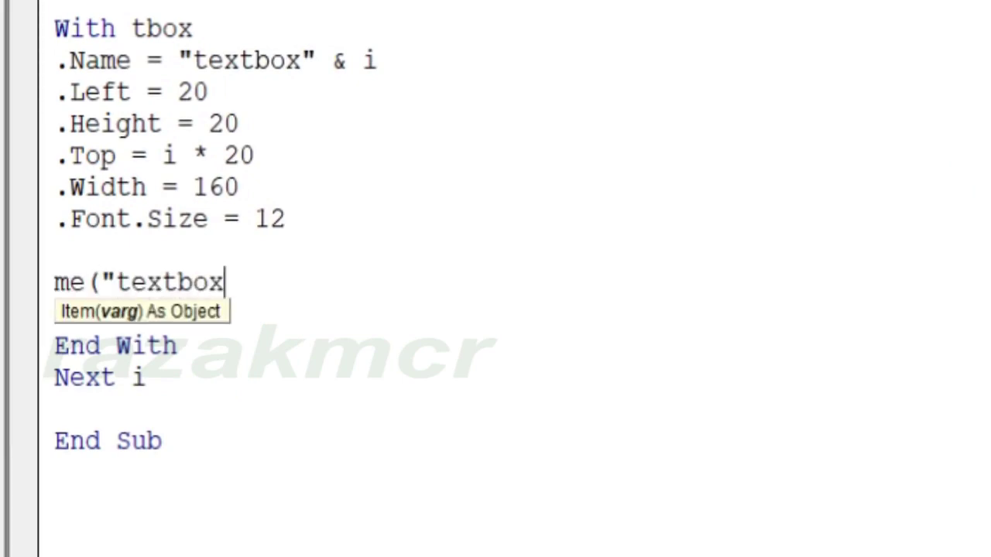
text(" 7 i))
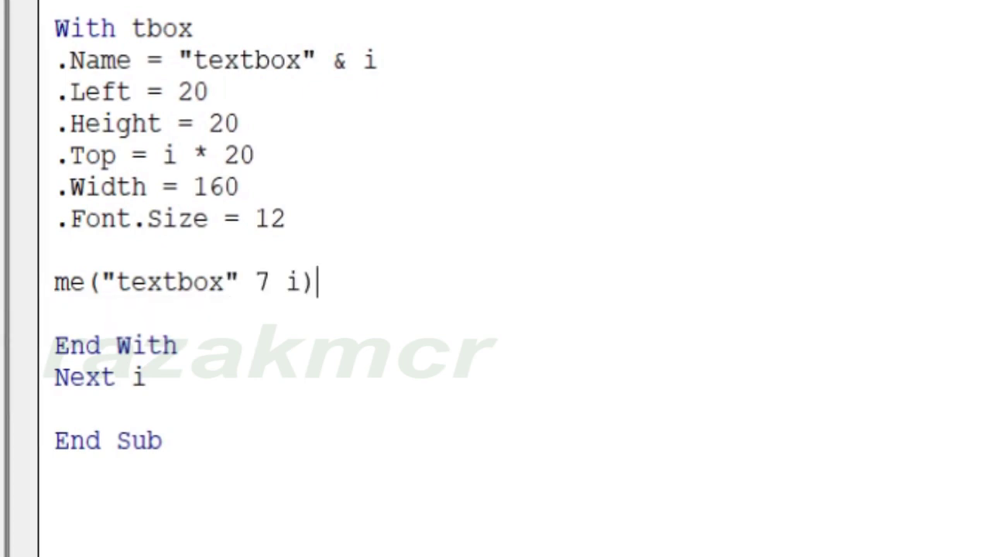
text(sheet1.ce)
key(Tab)
text((i,1))
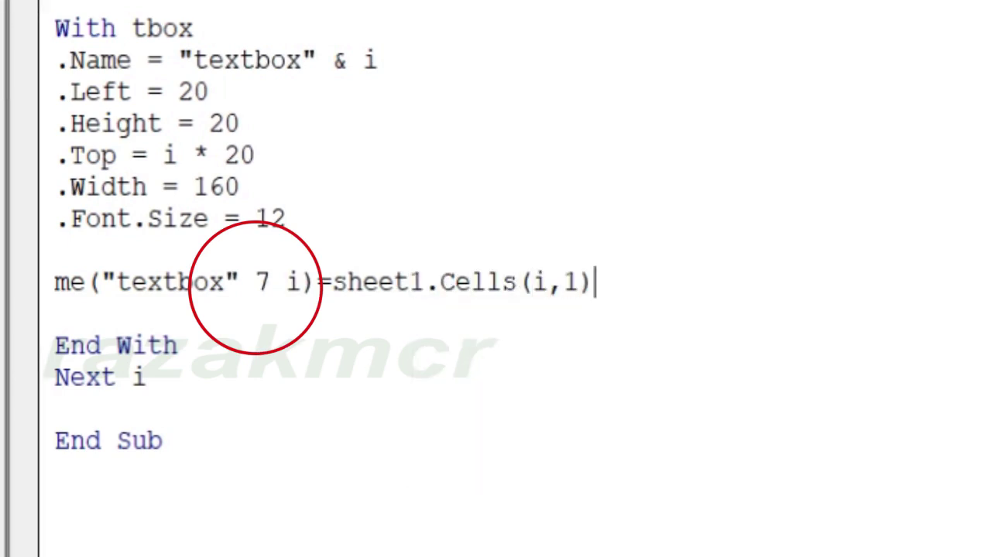
key(Return)
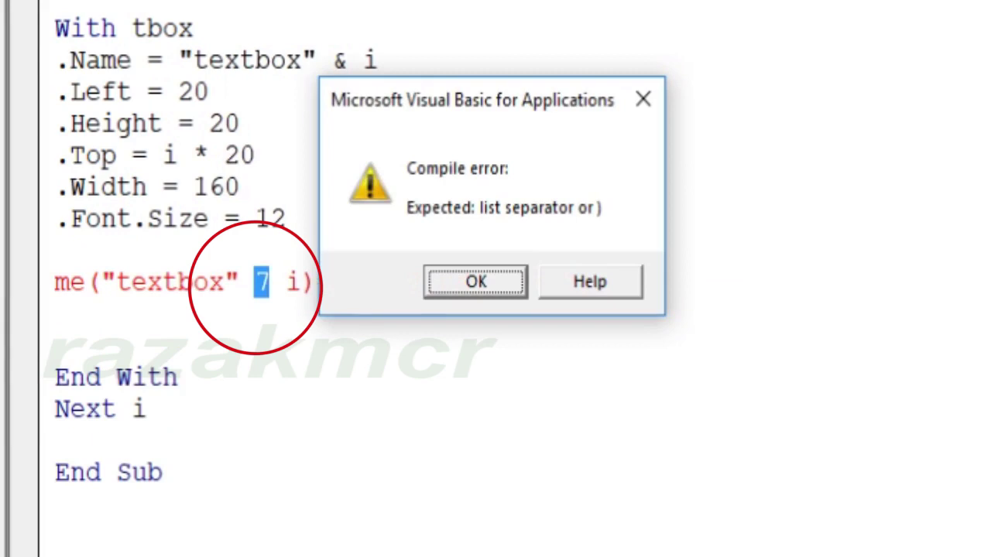
key(Return)
text(&)
key(Down)
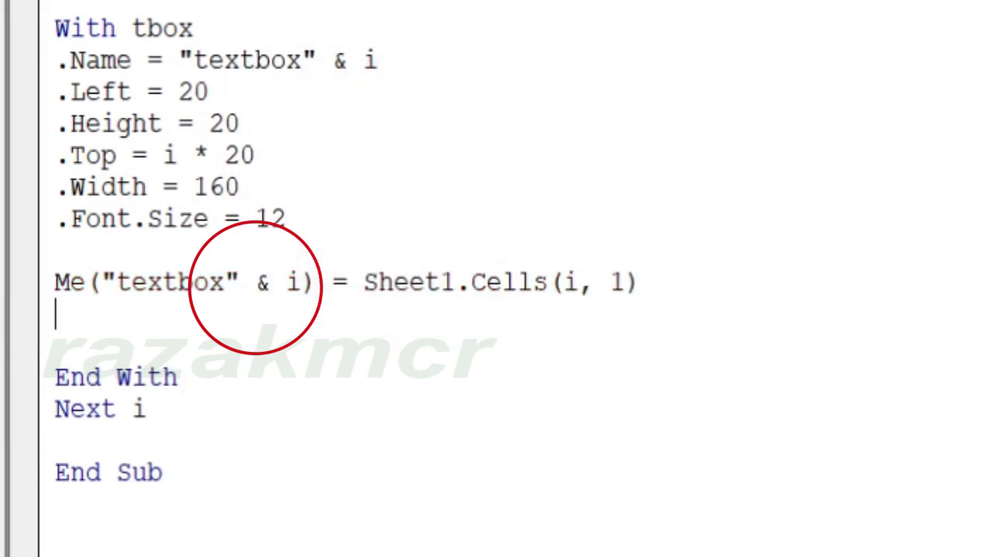
key(Down)
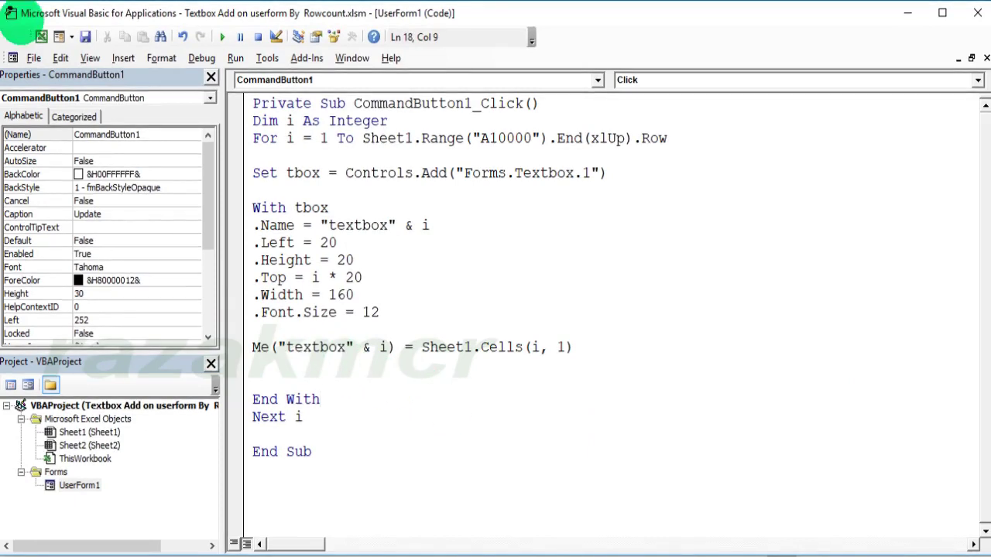
Step: Switch to Excel and test the form's Update button on the current days
click(41, 37)
click(607, 213)
click(611, 220)
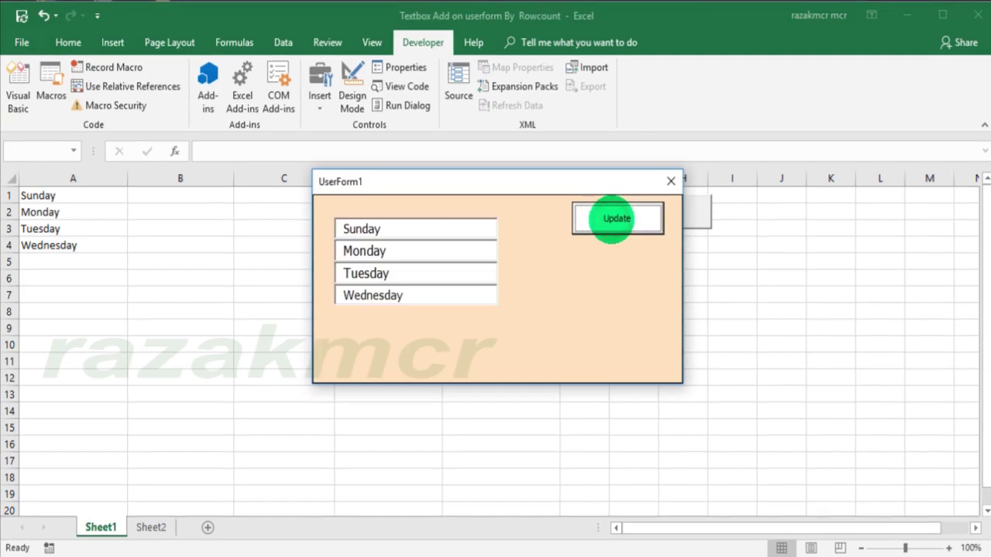
click(671, 181)
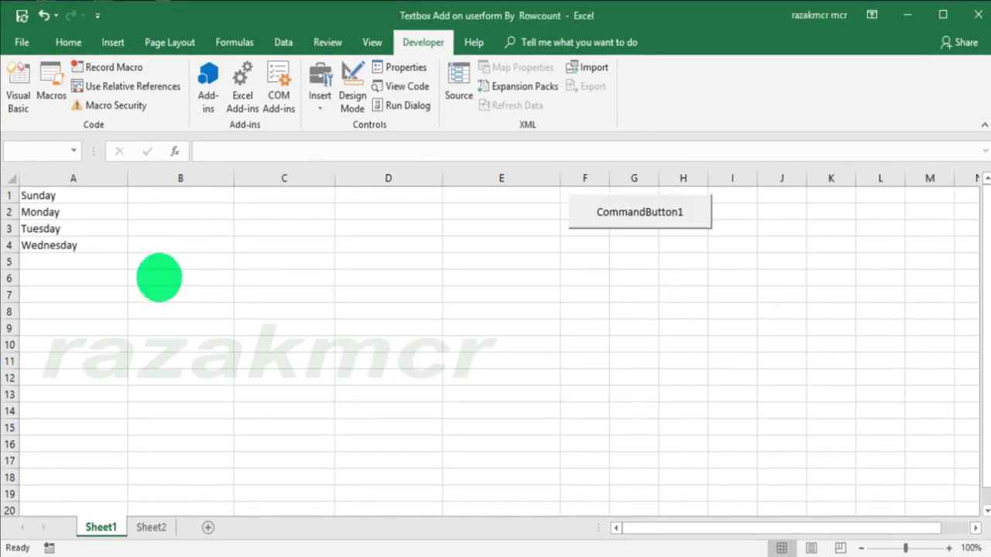
Step: Fill the day series from A4 down to A8, retest the form, then reopen the VBA editor
click(112, 246)
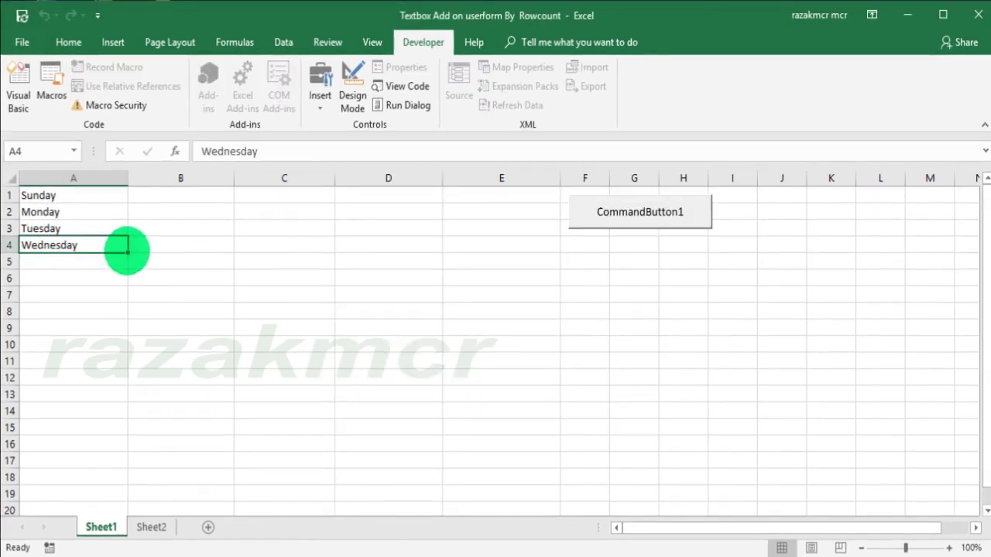
drag(126, 251, 123, 313)
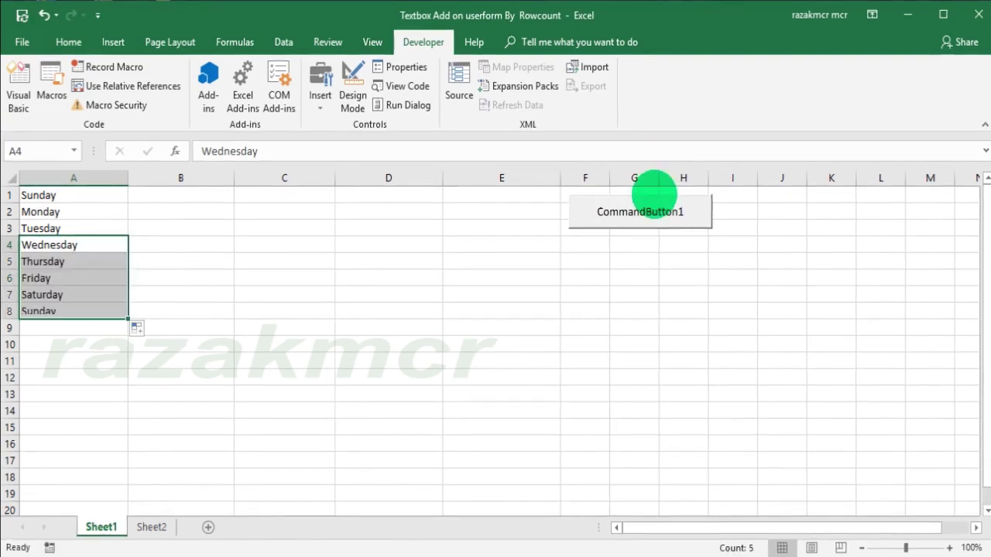
click(653, 210)
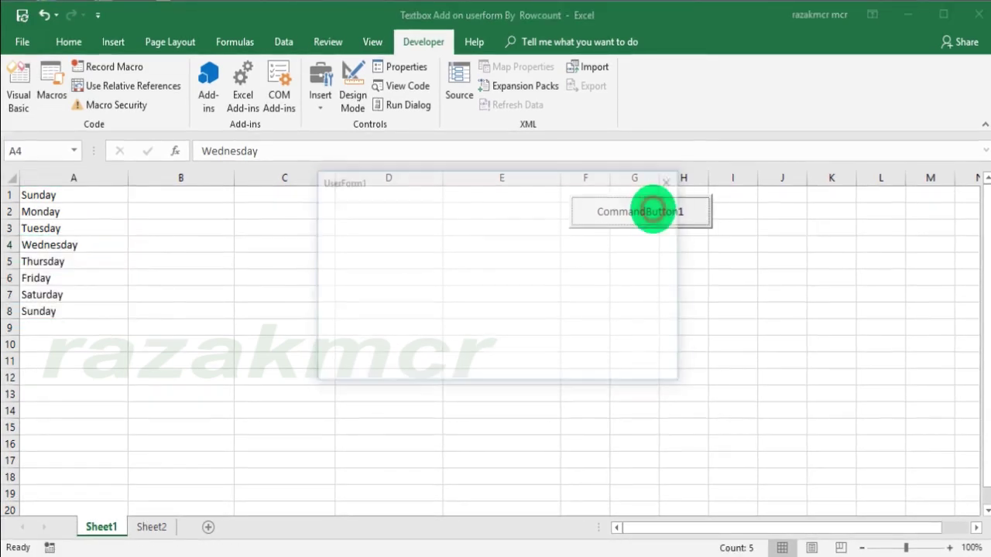
click(671, 182)
click(636, 210)
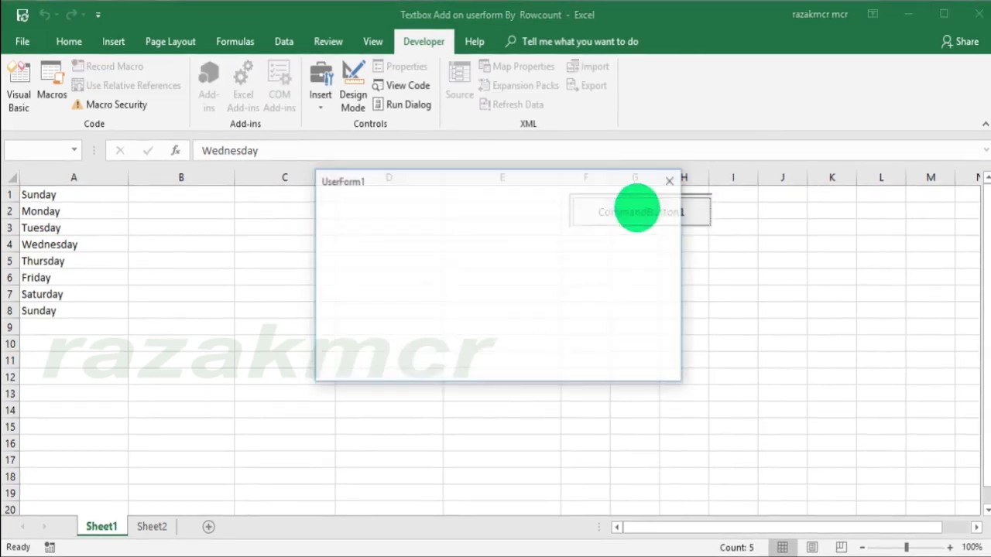
click(612, 217)
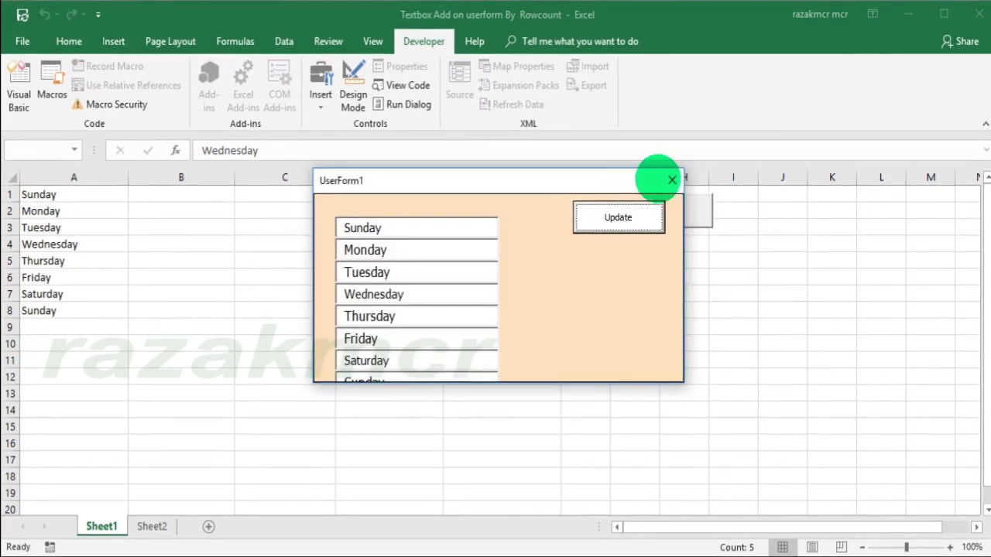
click(672, 179)
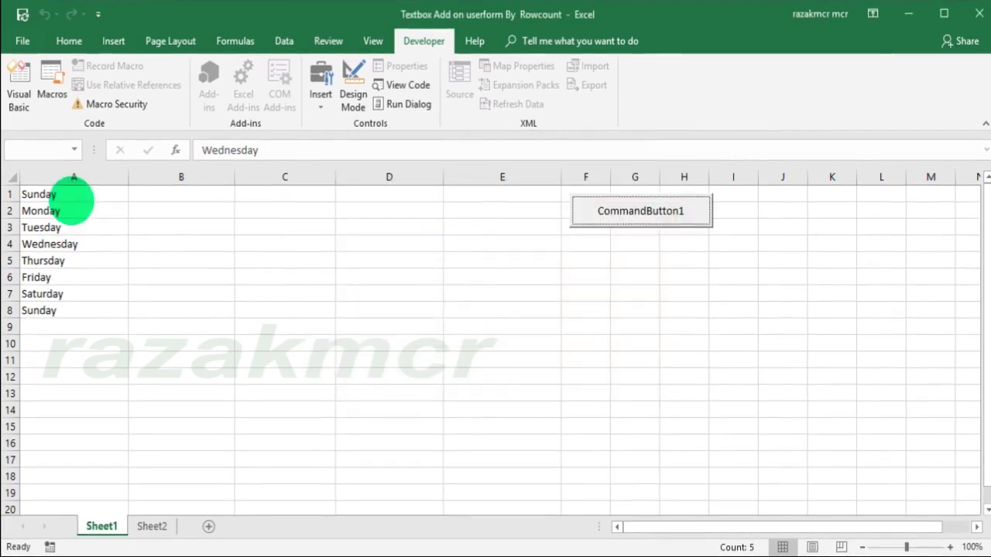
click(18, 85)
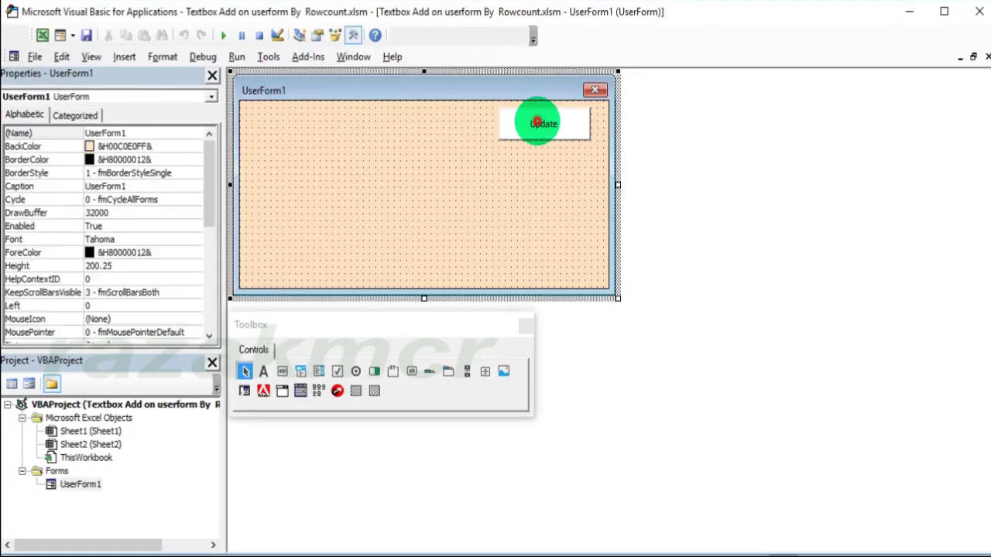
Step: In the Update button's code, add If i <= 2 Then Me.Height = 80 * i
double_click(534, 121)
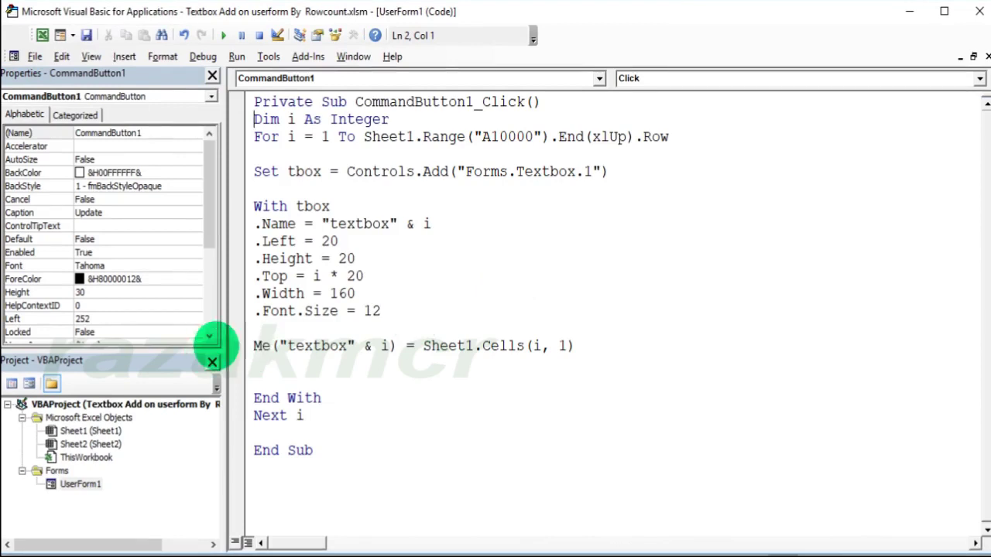
click(584, 345)
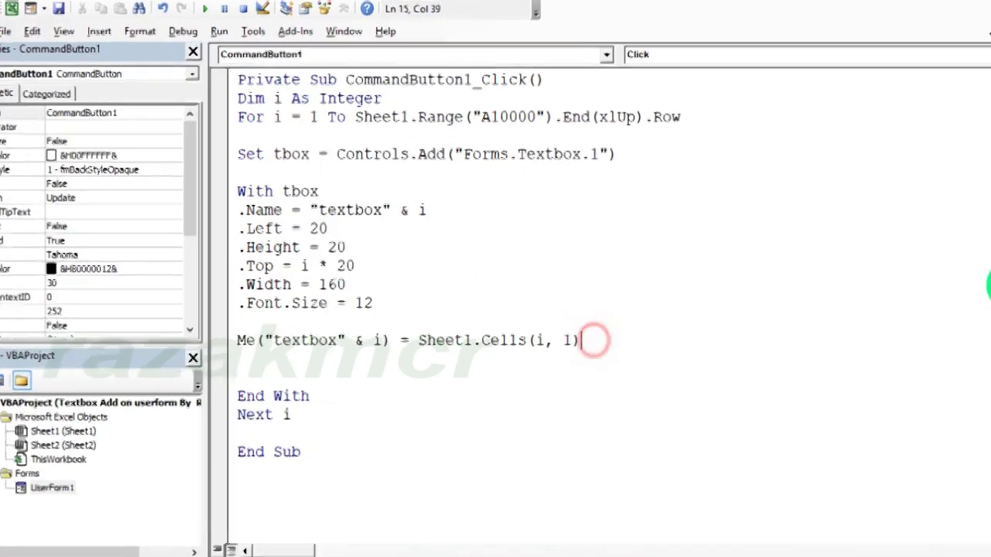
key(Return)
key(Return)
text(if i <= 2)
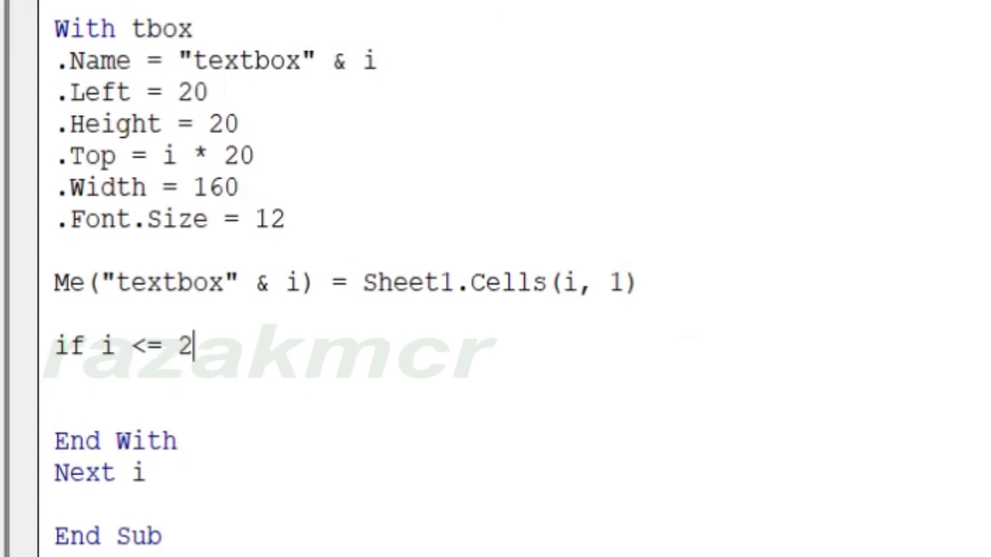
text( tne)
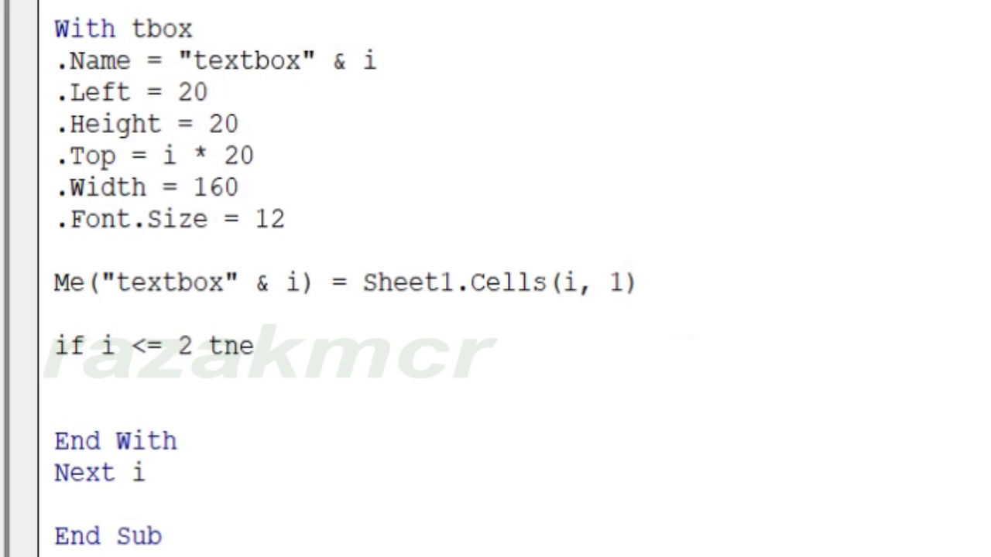
key(BackSpace)
key(BackSpace)
text(hen)
key(Return)
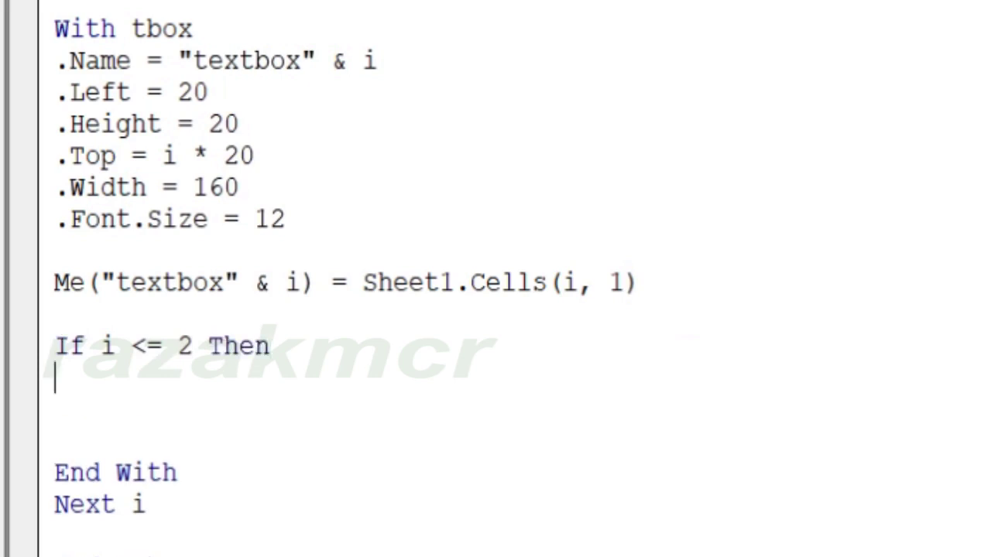
text(me.)
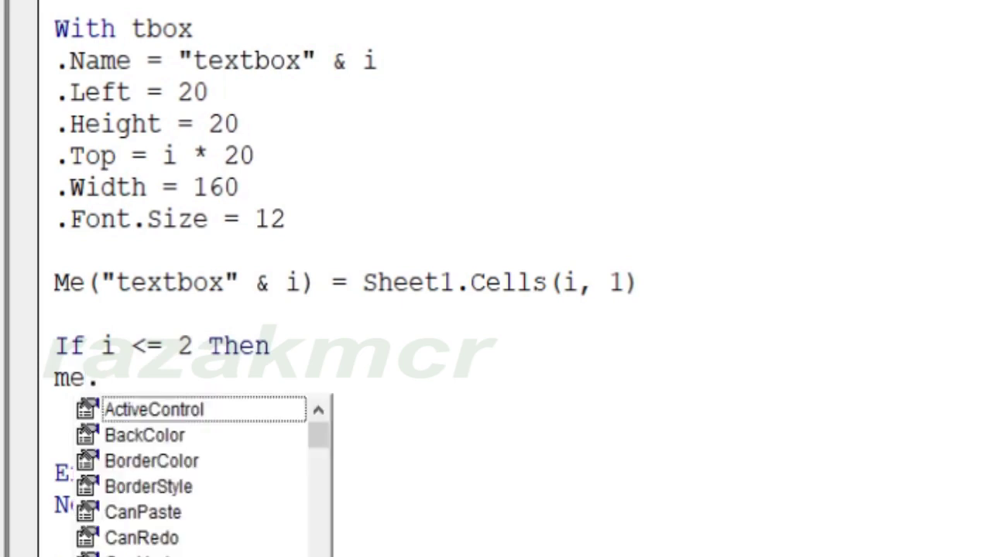
text(he)
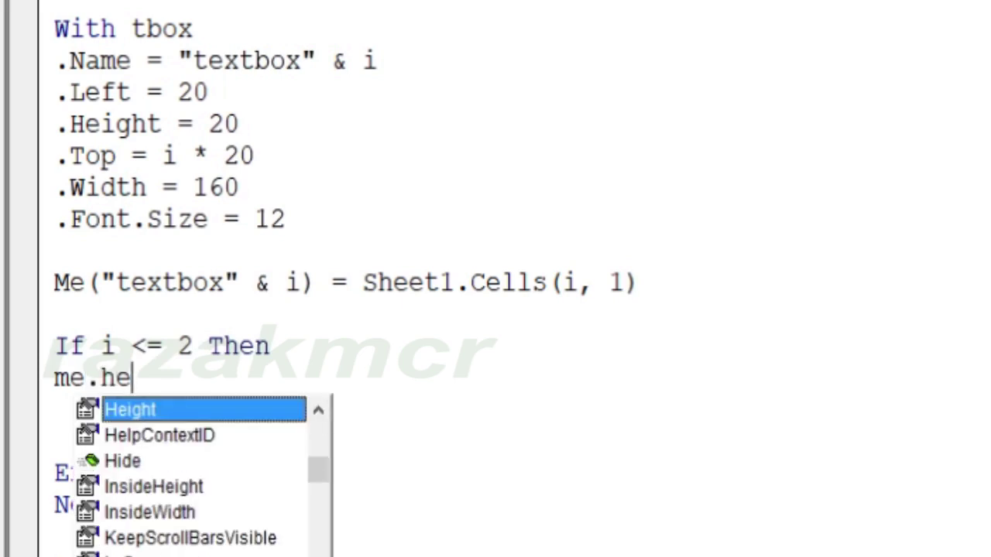
key(Tab)
text(=)
text(0)
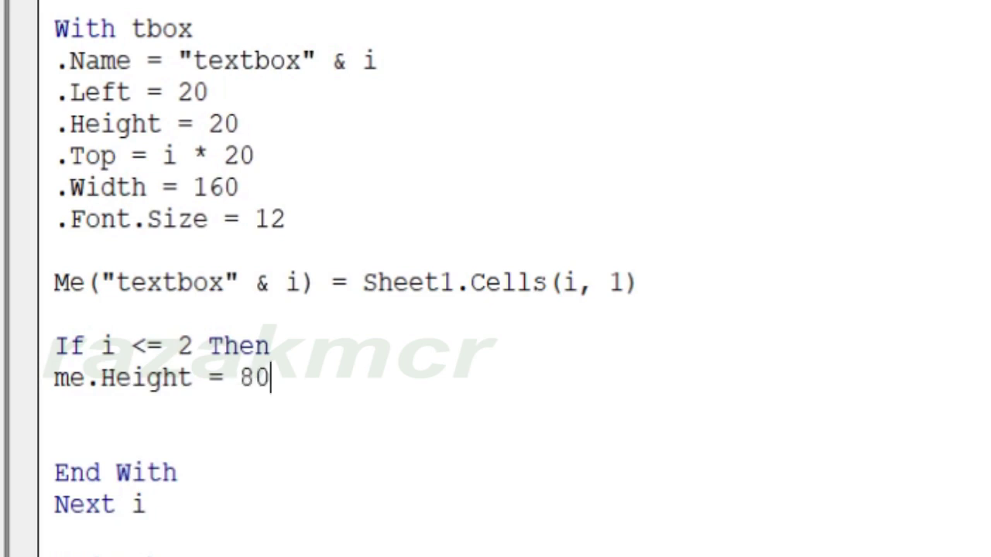
text(i)
key(Return)
Step: Add the ElseIf i <= 10 Then branch setting Me.Height = 35 * i
text(elseif)
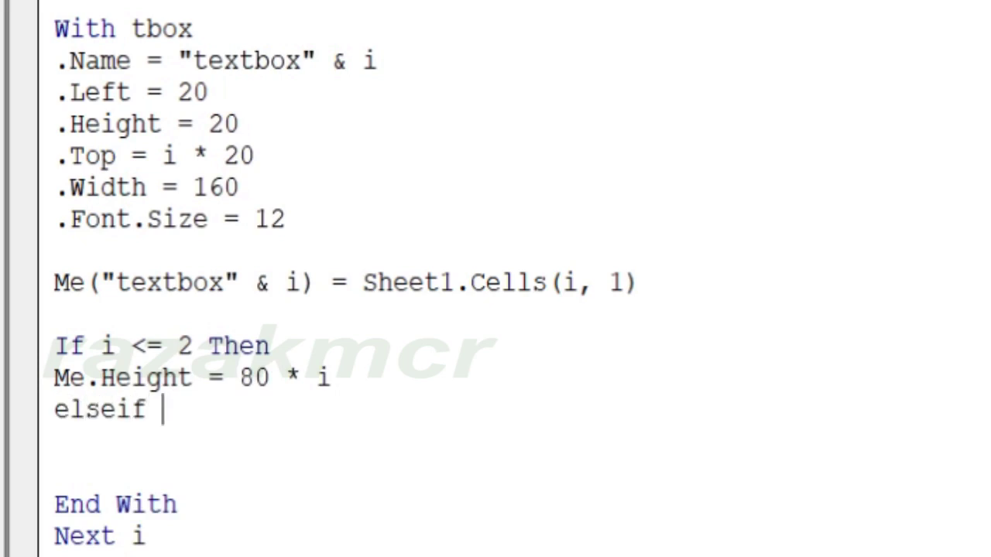
text(i<=)
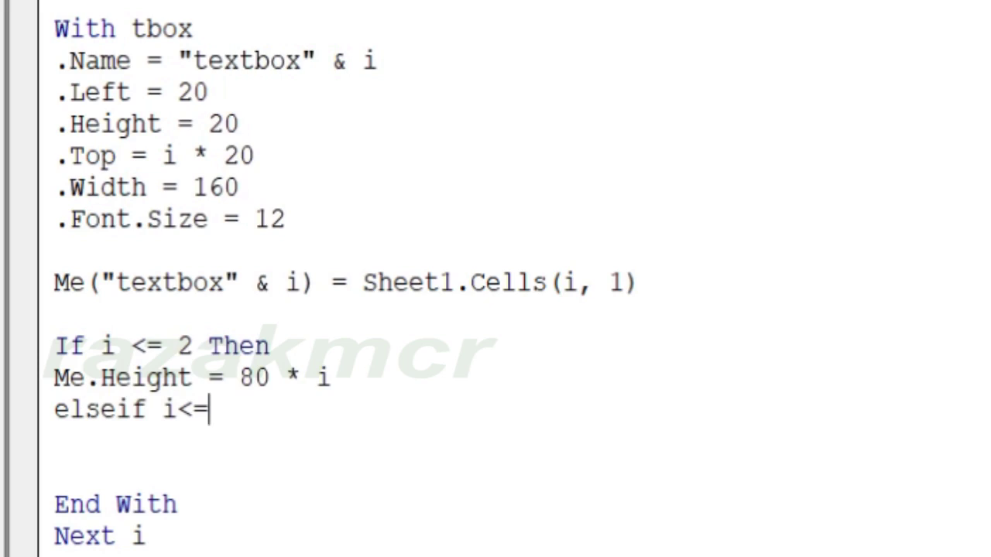
text(10)
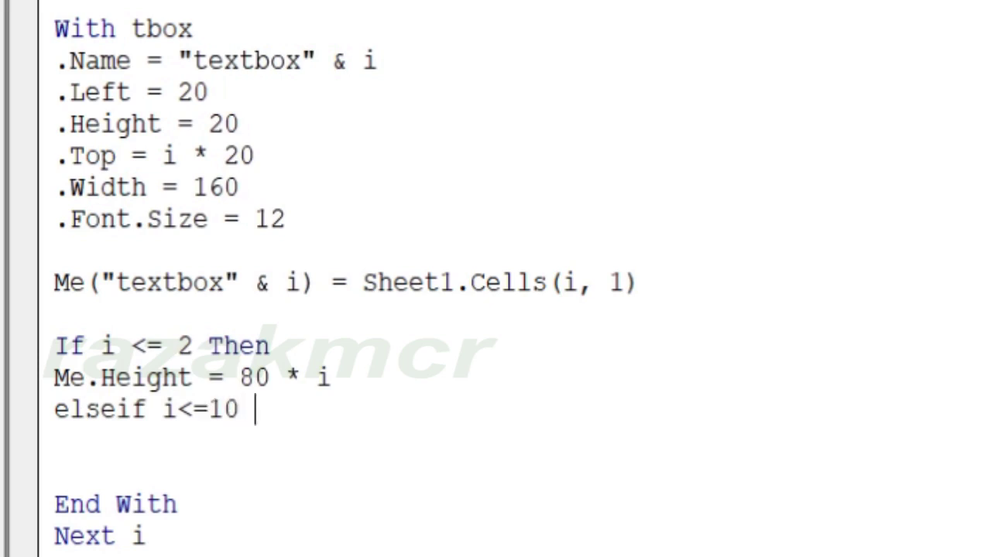
text(then)
key(Return)
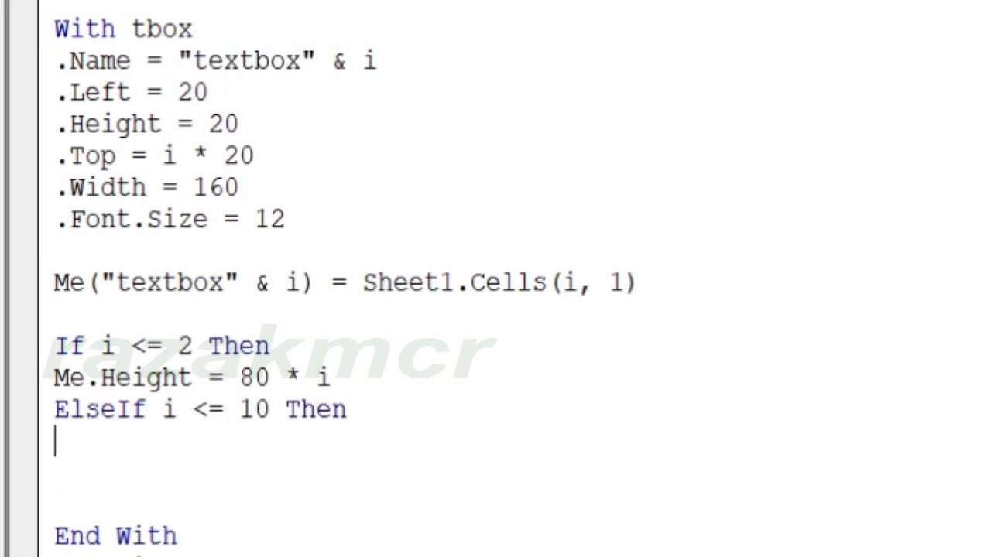
text(me.)
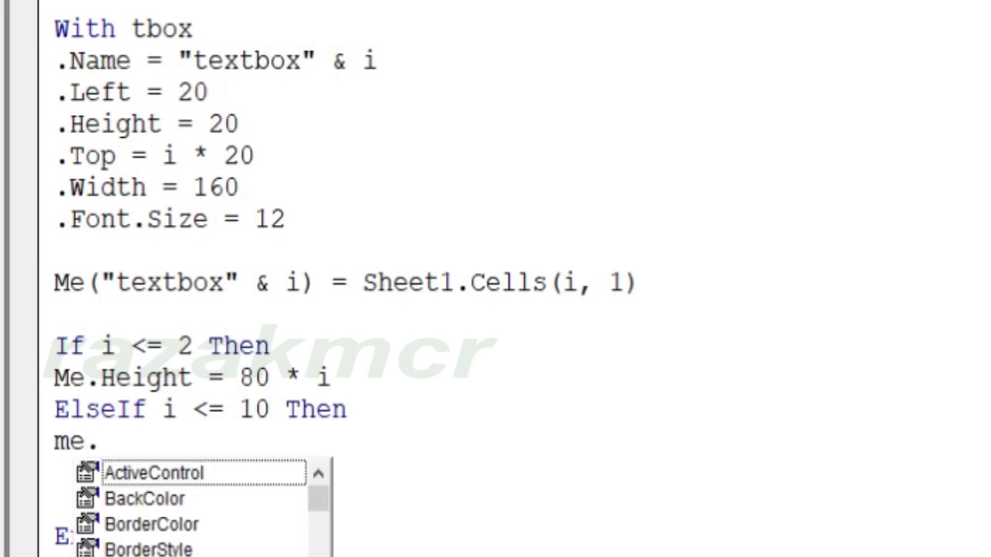
text(he)
key(Tab)
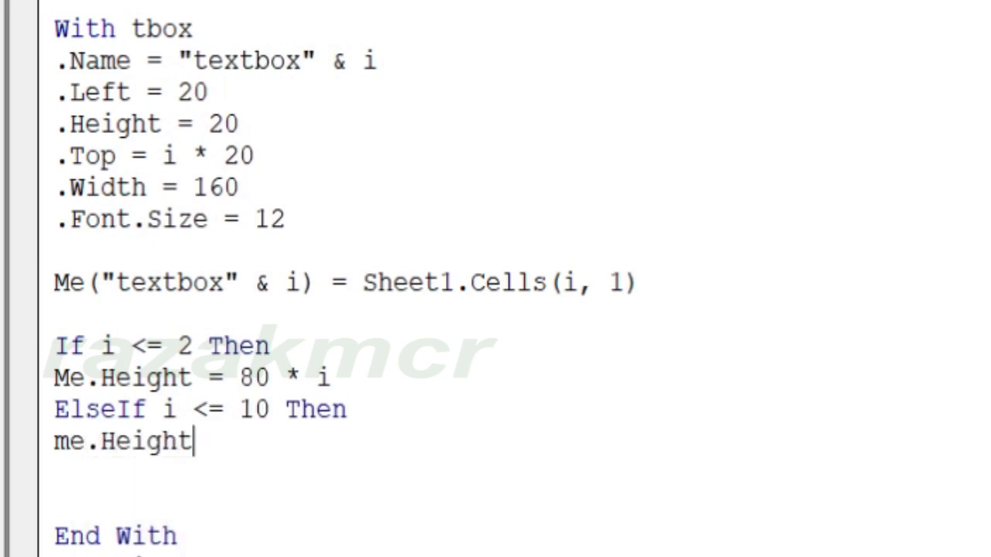
text( = )
text(35)
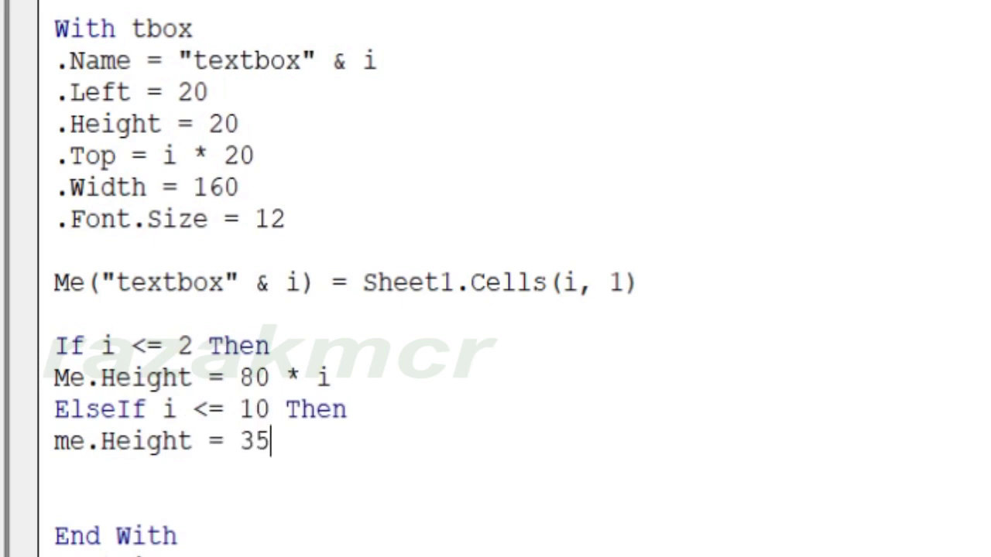
text( * i)
key(Return)
text(Else)
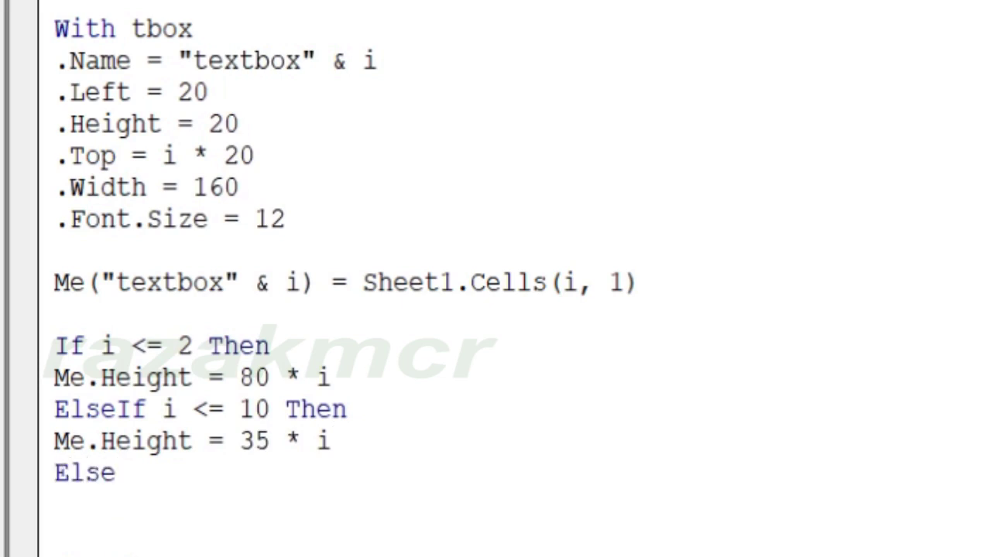
Step: Set Me.Height = 20 * i in the Else branch and close the block with End If
text(.h)
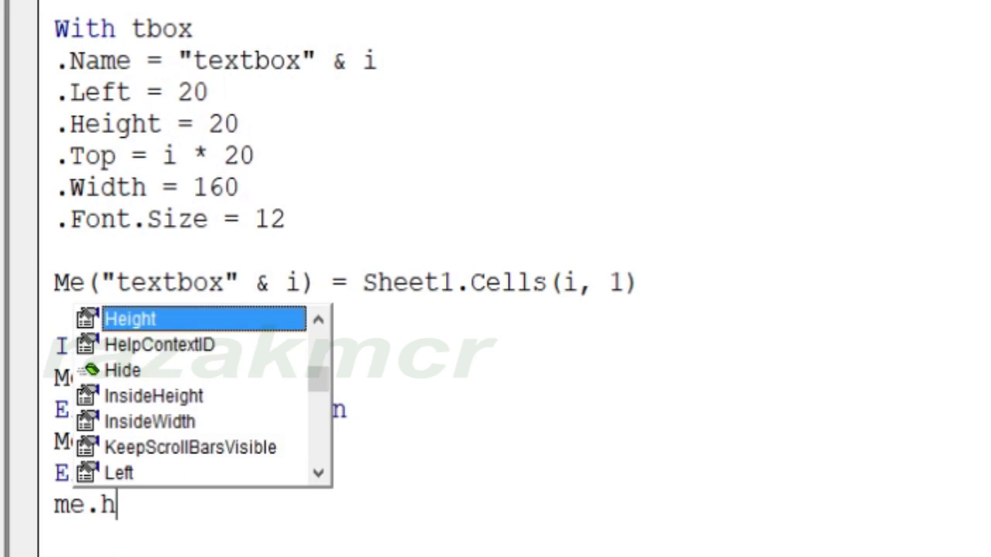
key(Tab)
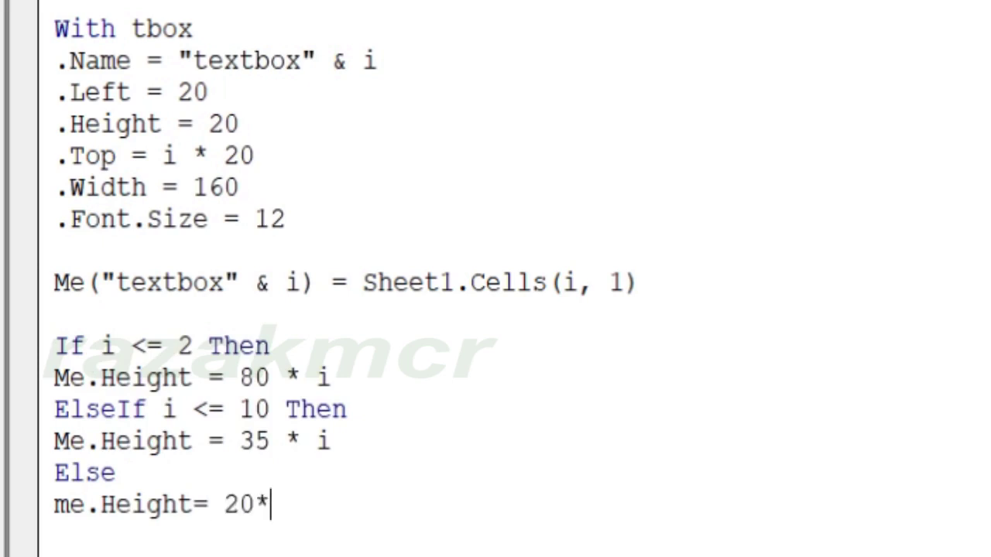
key(Return)
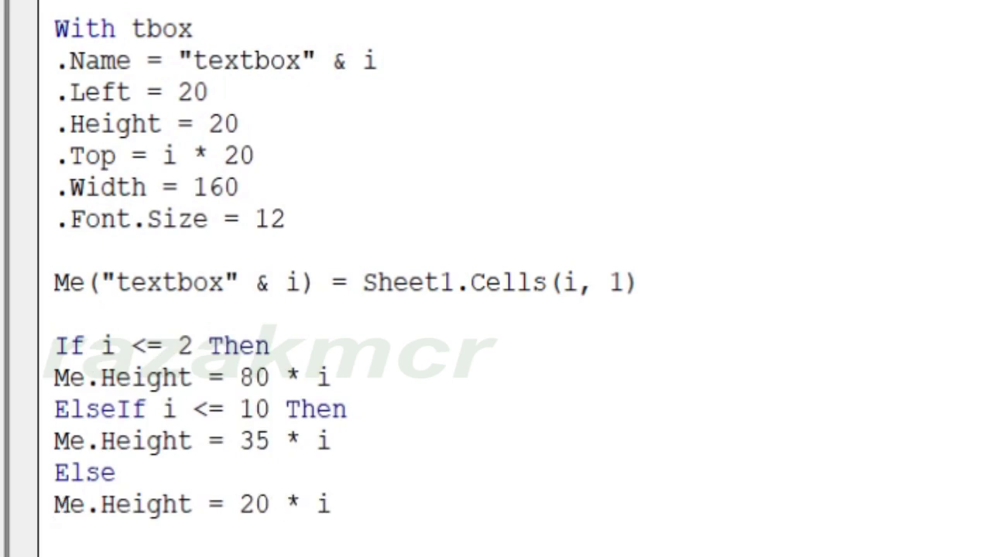
text(end if)
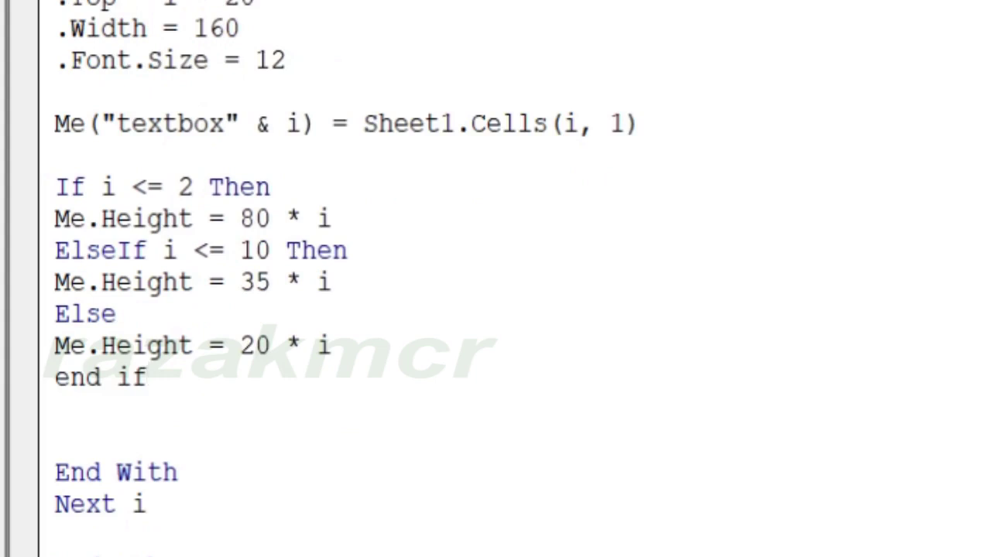
click(332, 219)
Step: Remove the blank lines around the If block, keeping End With on its own line
key(BackSpace)
key(BackSpace)
key(BackSpace)
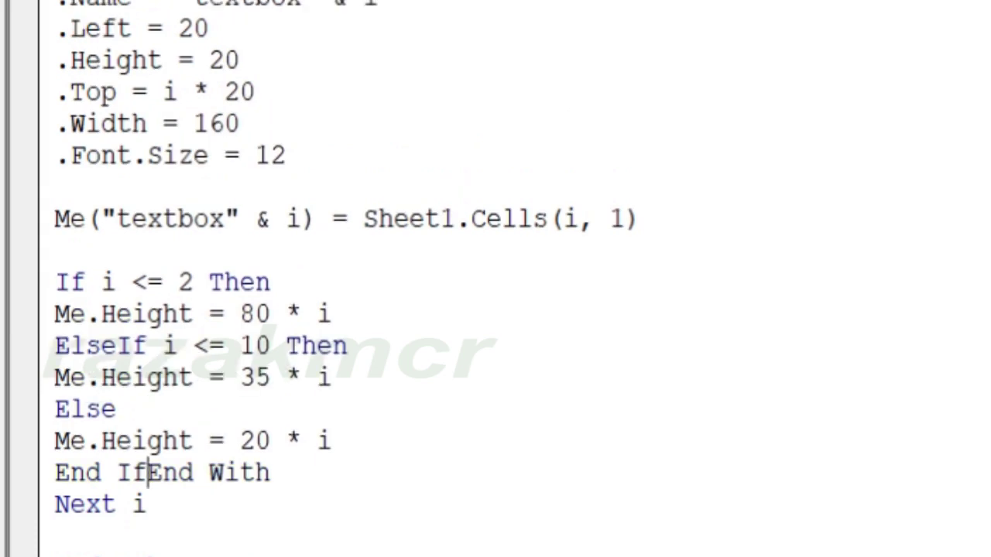
key(Return)
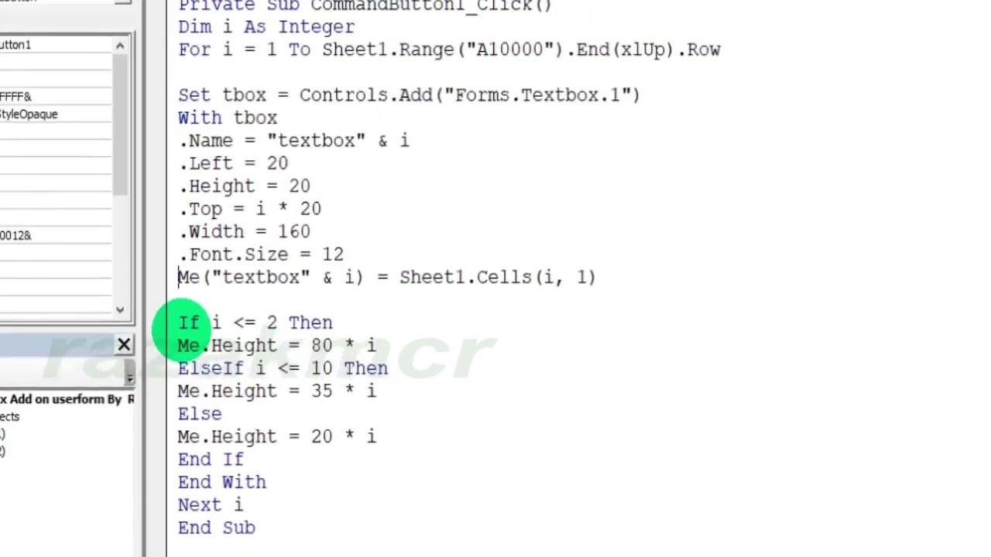
click(180, 325)
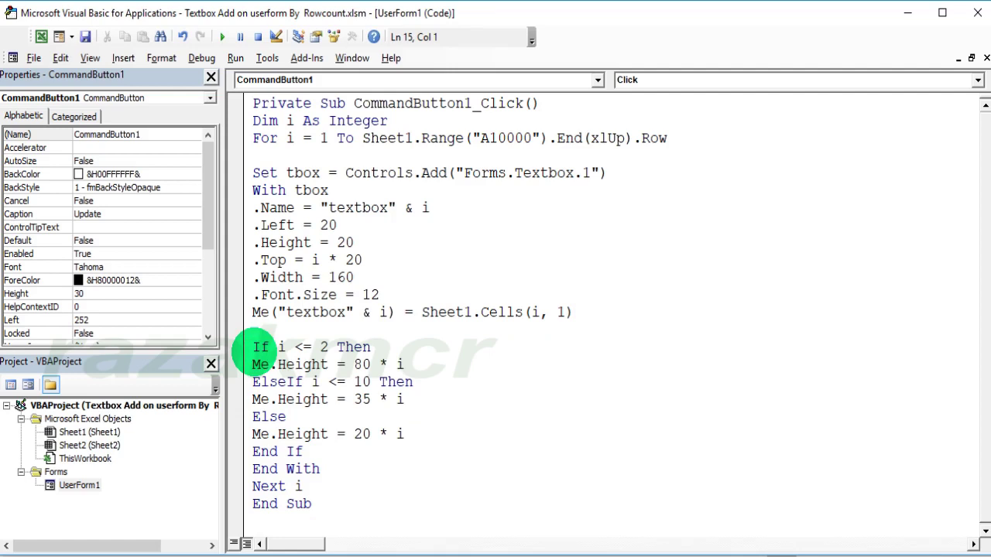
key(BackSpace)
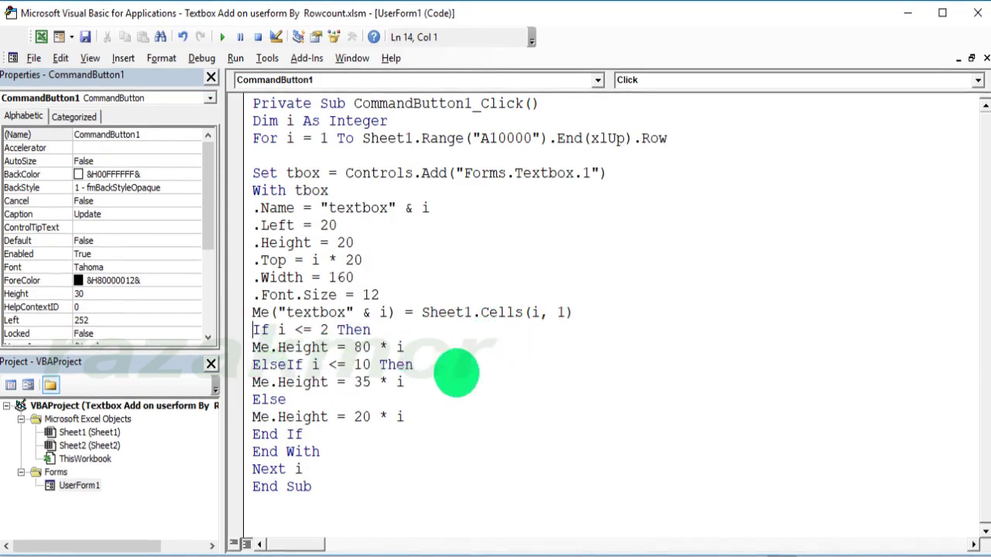
click(344, 502)
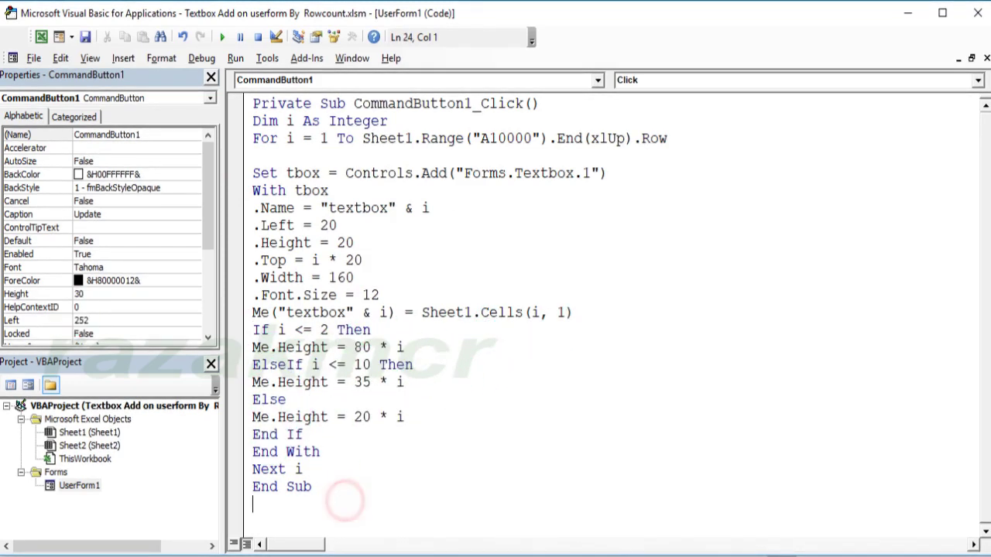
Step: Clear A3:A8 in Excel so only Sunday and Monday remain
click(41, 37)
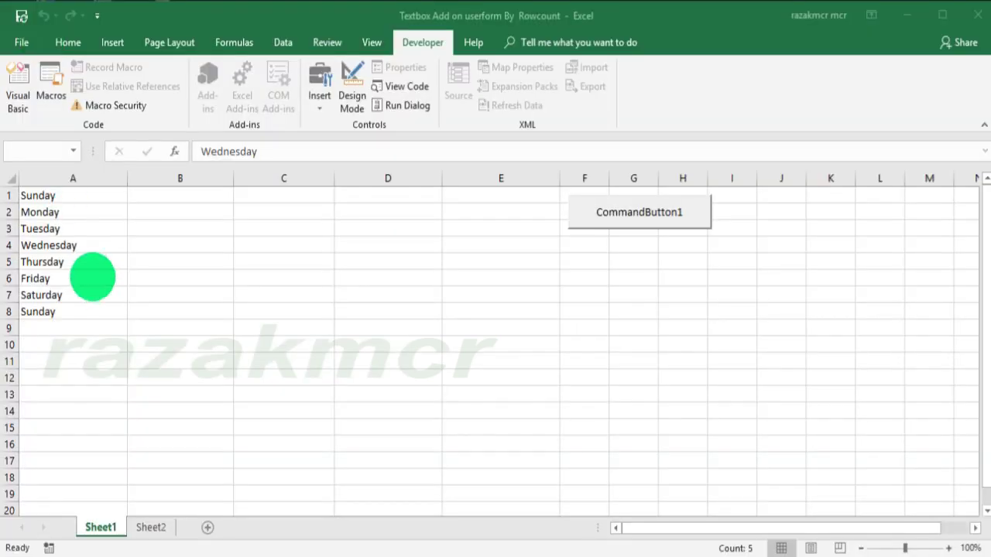
click(89, 245)
double_click(89, 241)
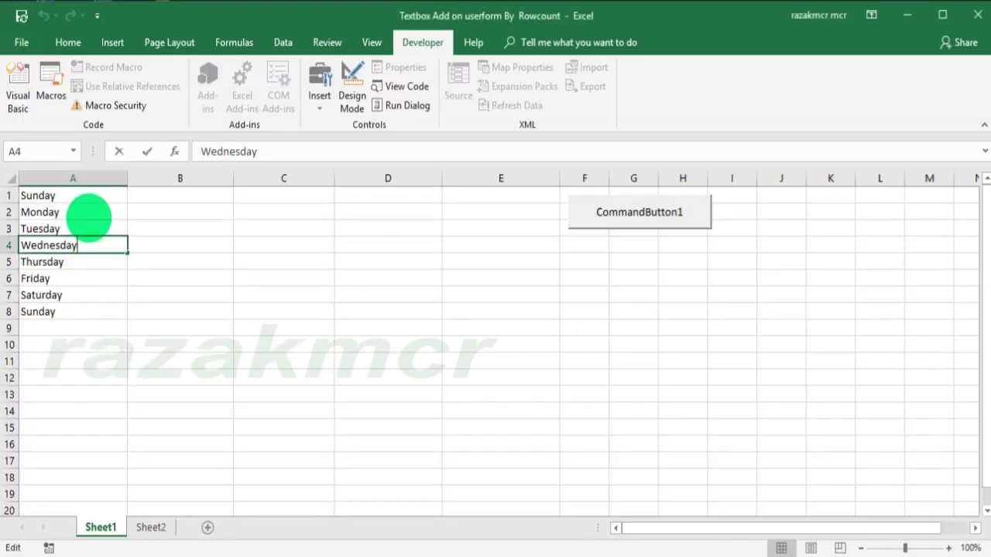
drag(85, 229, 92, 308)
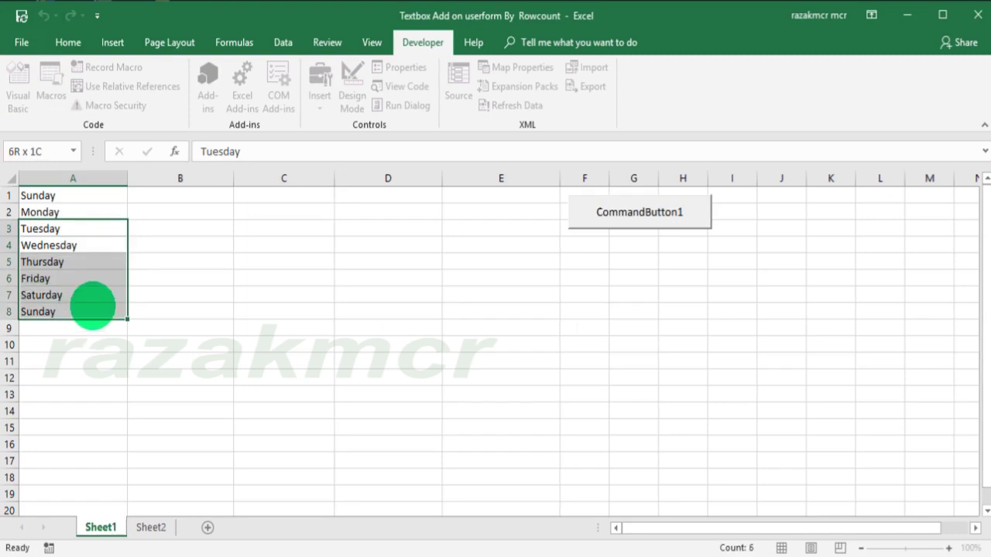
key(Delete)
click(320, 212)
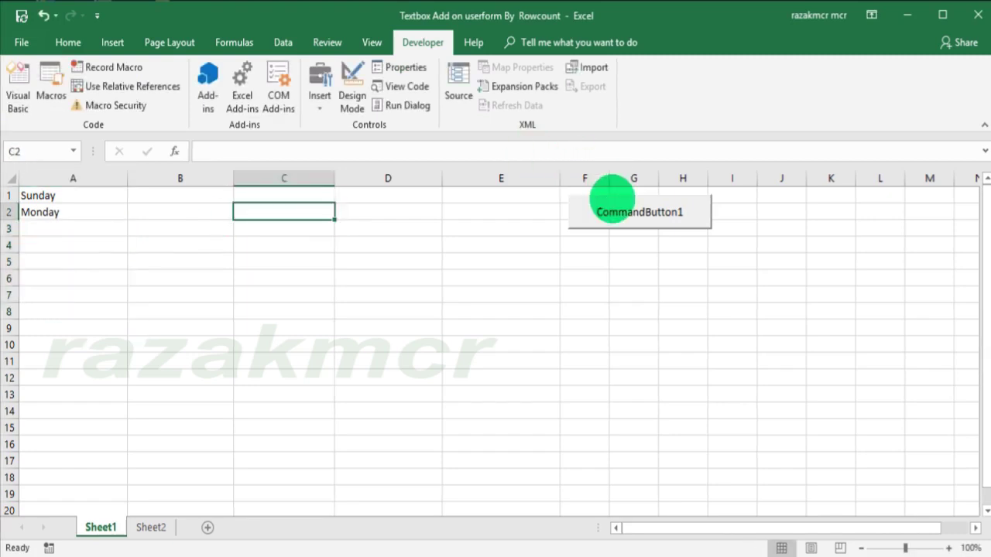
Step: Run UserForm1's Update to show two day textboxes, then close the form
click(614, 208)
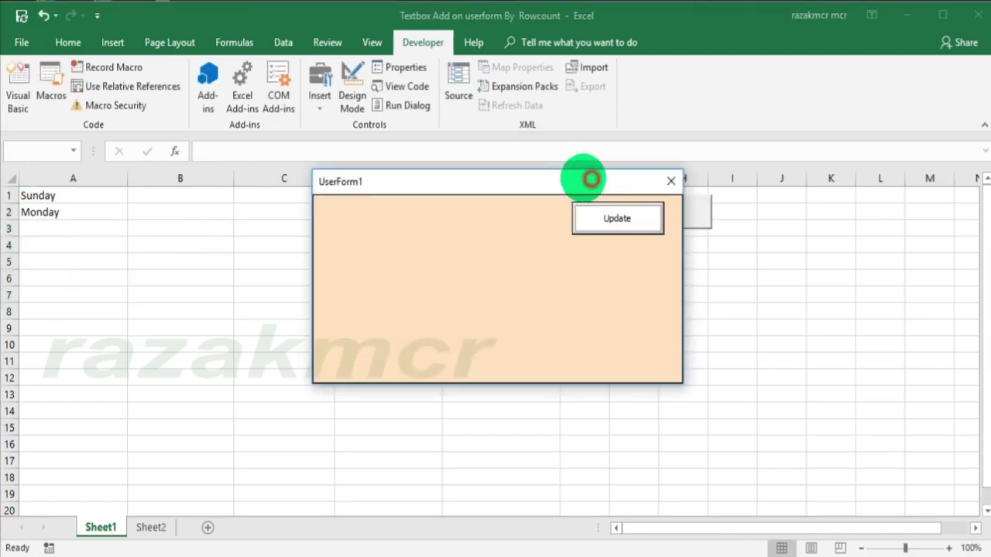
drag(586, 181, 494, 109)
click(531, 146)
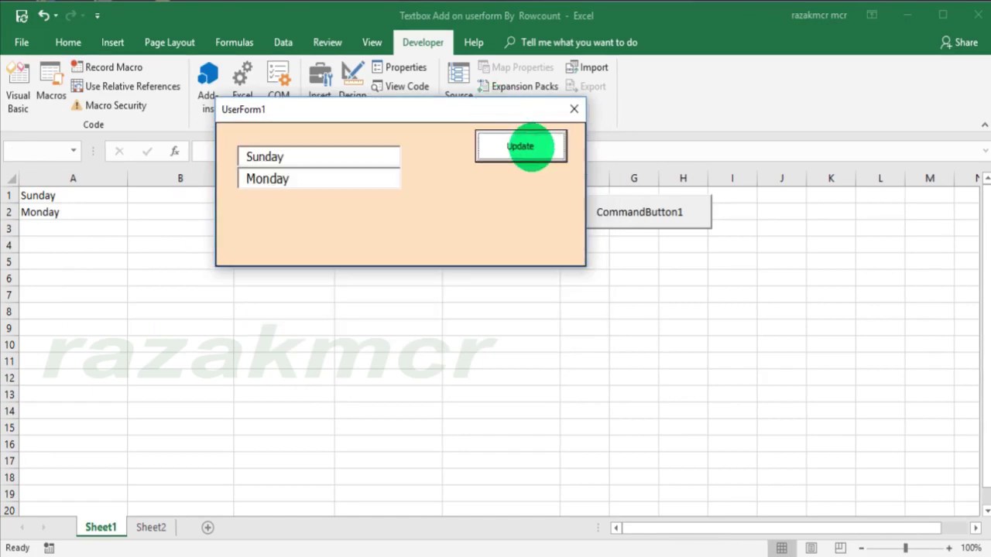
click(574, 109)
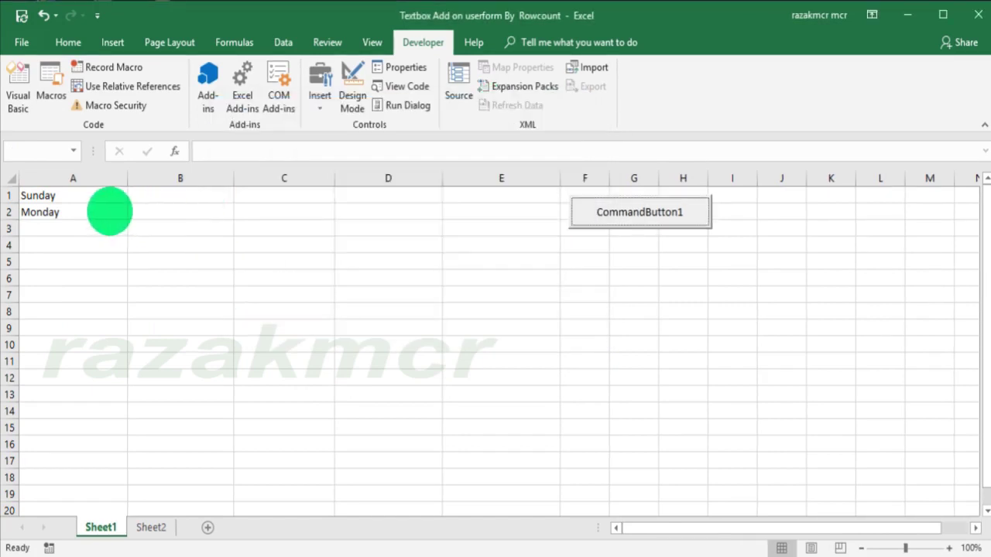
Step: Fill the weekdays from A2 down to A5 and check the form lists five textboxes
click(109, 211)
drag(128, 220, 128, 264)
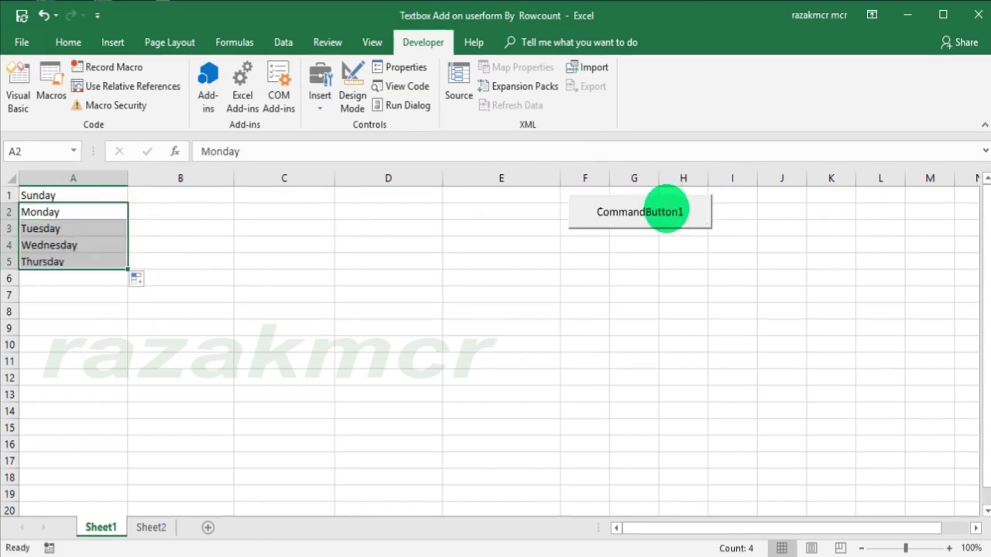
click(668, 207)
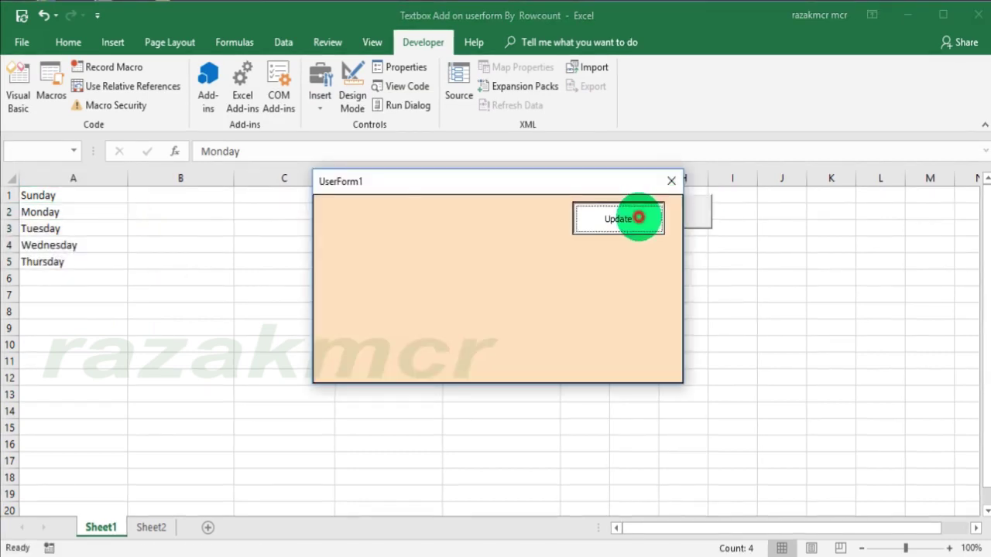
click(637, 218)
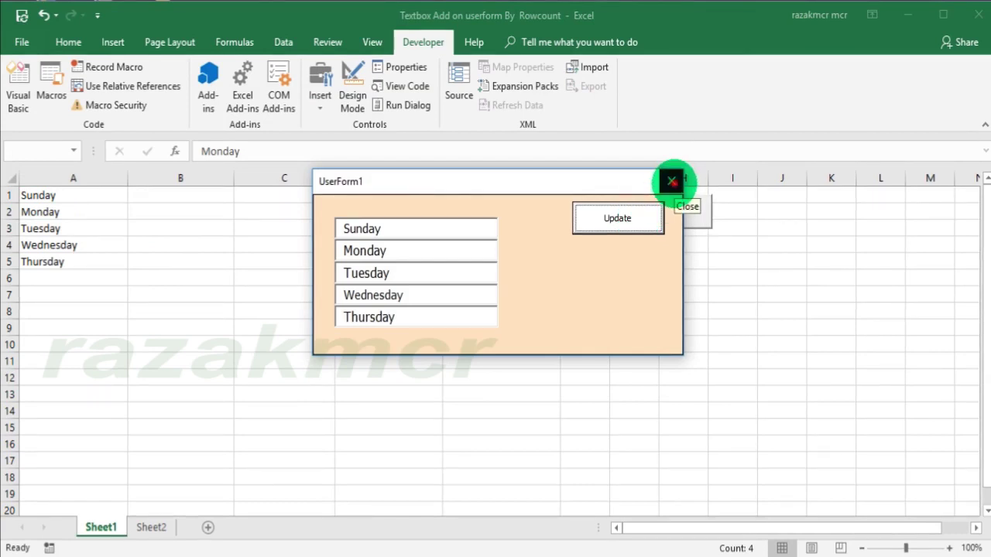
click(671, 182)
Step: Extend the weekdays to A10, confirm ten textboxes on the form, then fill down to A16
click(90, 260)
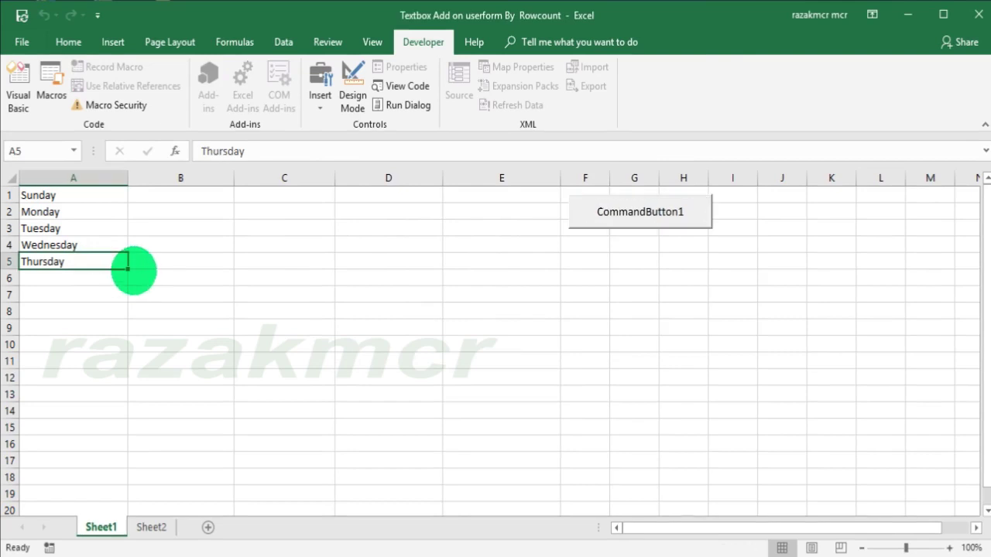
mouse_move(128, 269)
mouse_down()
mouse_move(117, 358)
mouse_move(118, 295)
mouse_move(112, 350)
mouse_up()
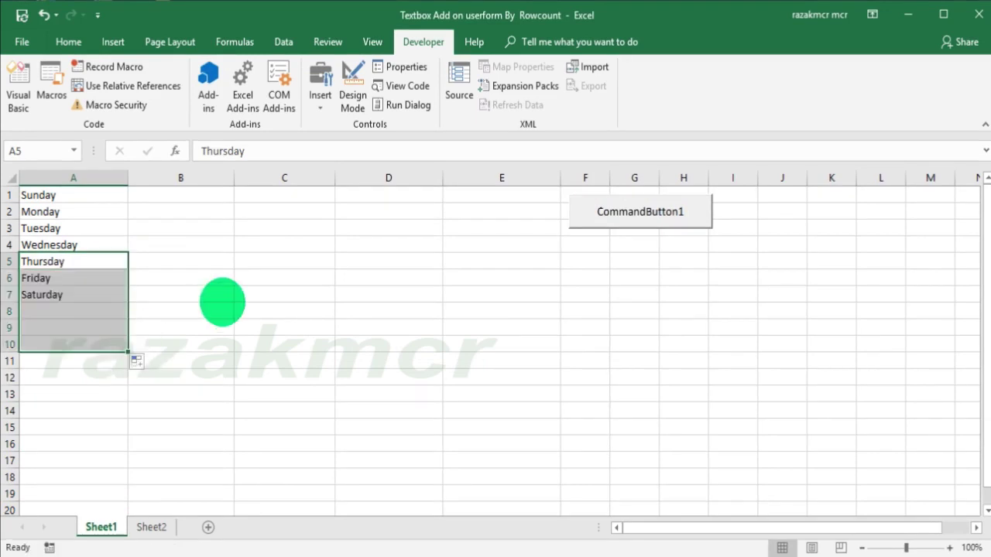
click(223, 302)
click(658, 208)
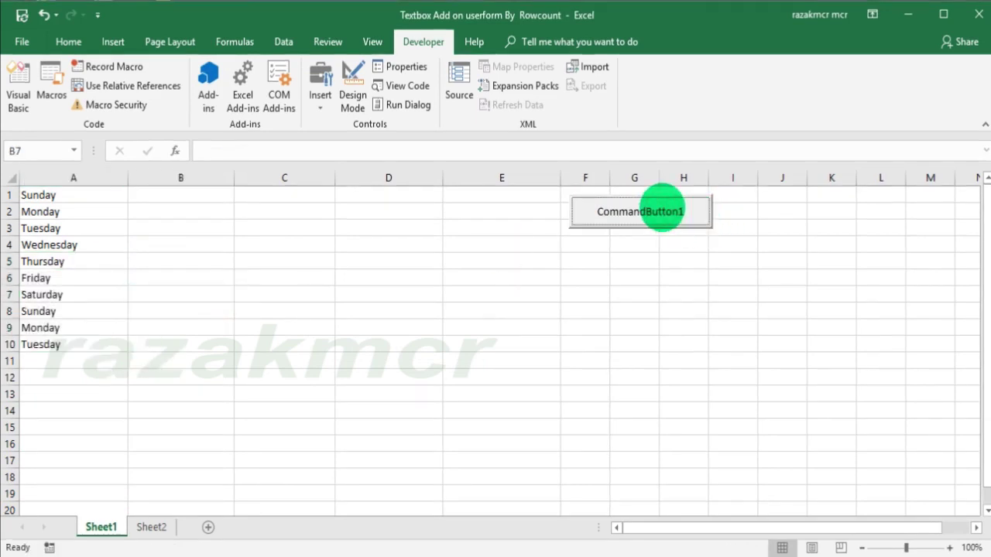
drag(557, 184, 450, 87)
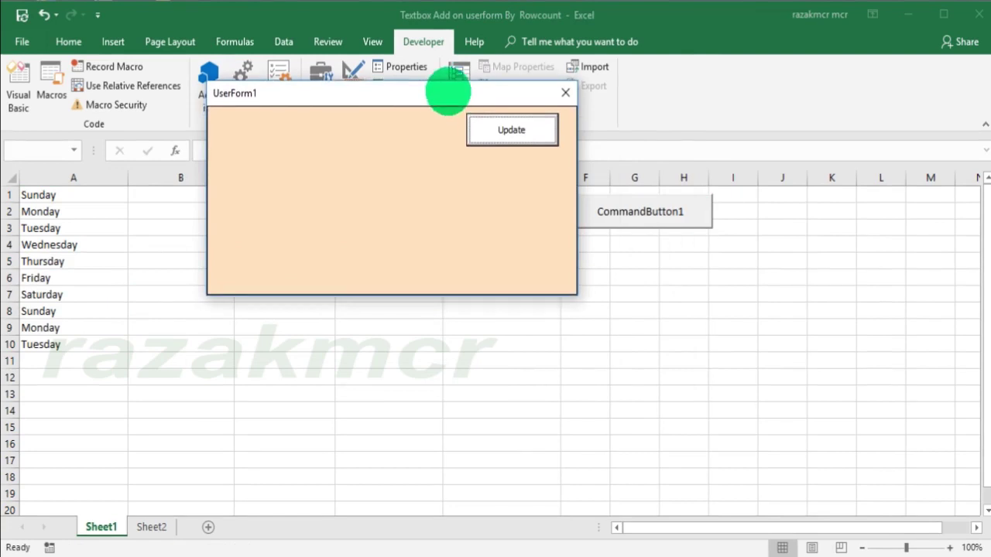
click(501, 118)
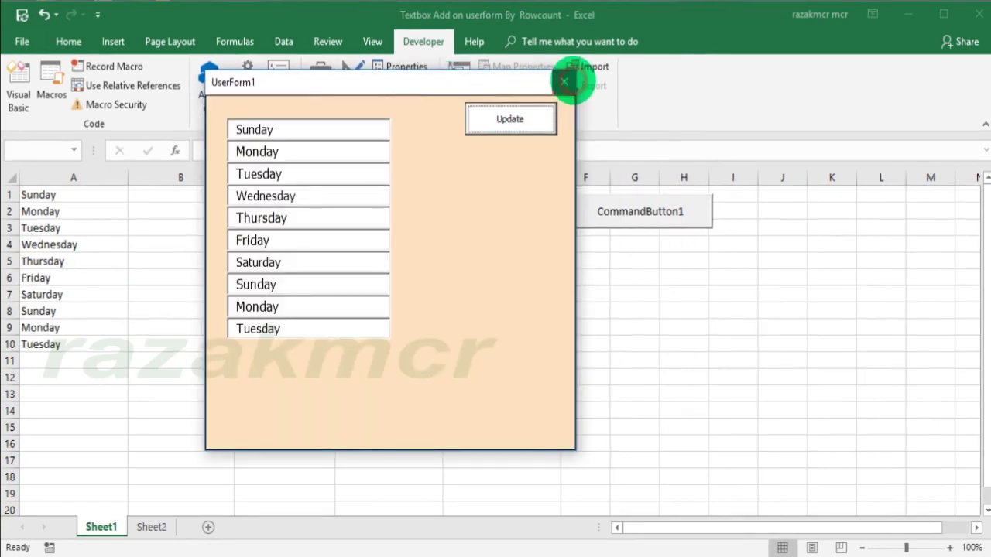
click(565, 80)
click(87, 341)
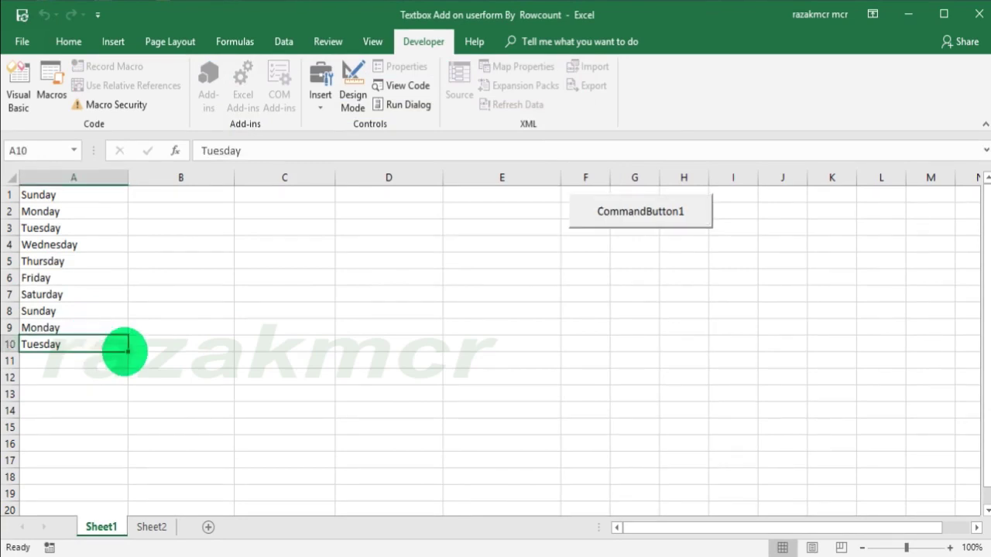
drag(125, 351, 116, 448)
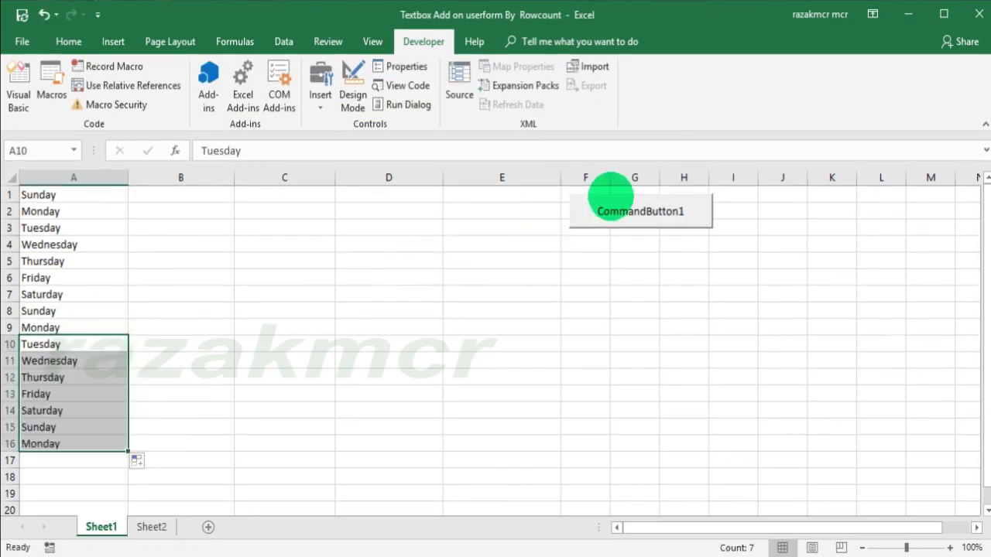
Step: Run the form's Update with sixteen days, which overflow its bottom edge
click(627, 207)
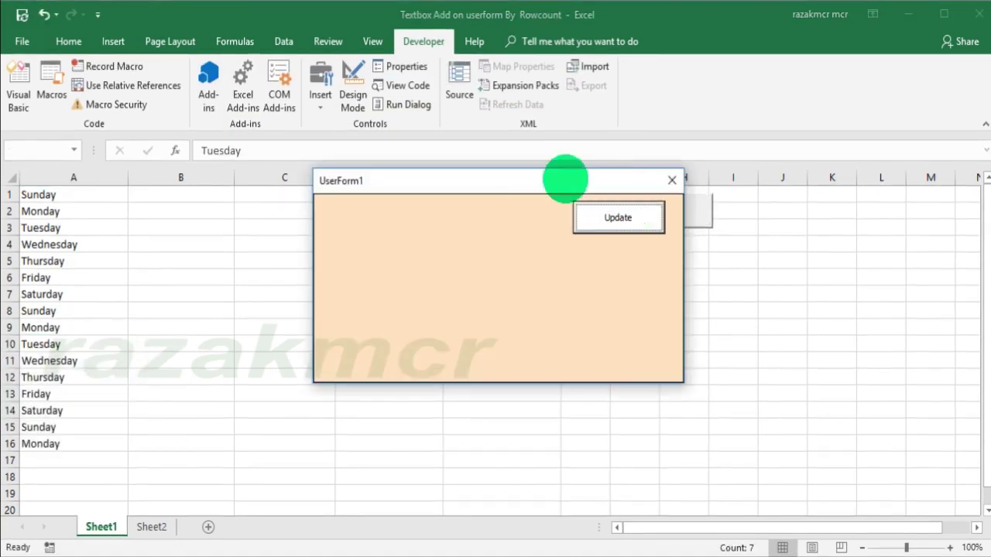
drag(565, 179, 441, 100)
click(493, 135)
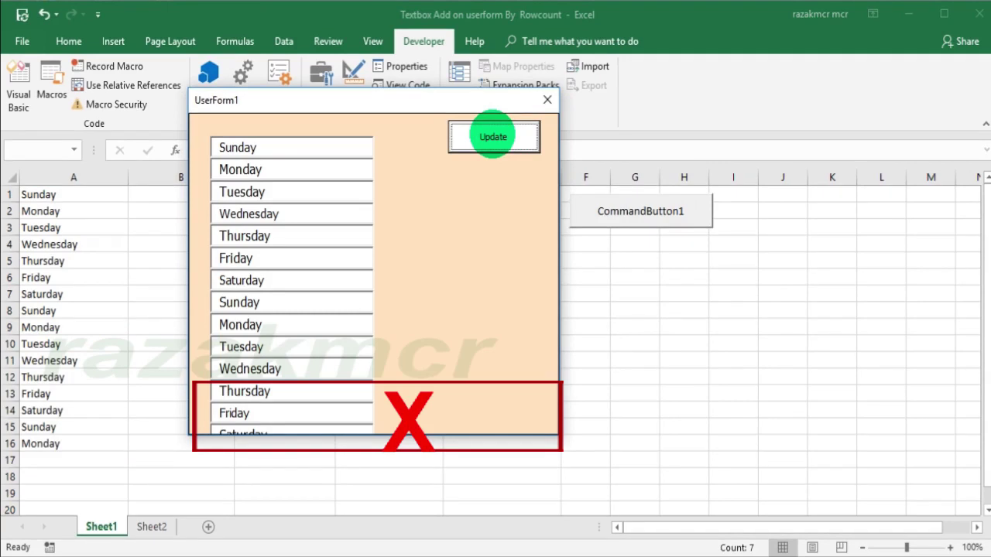
click(548, 100)
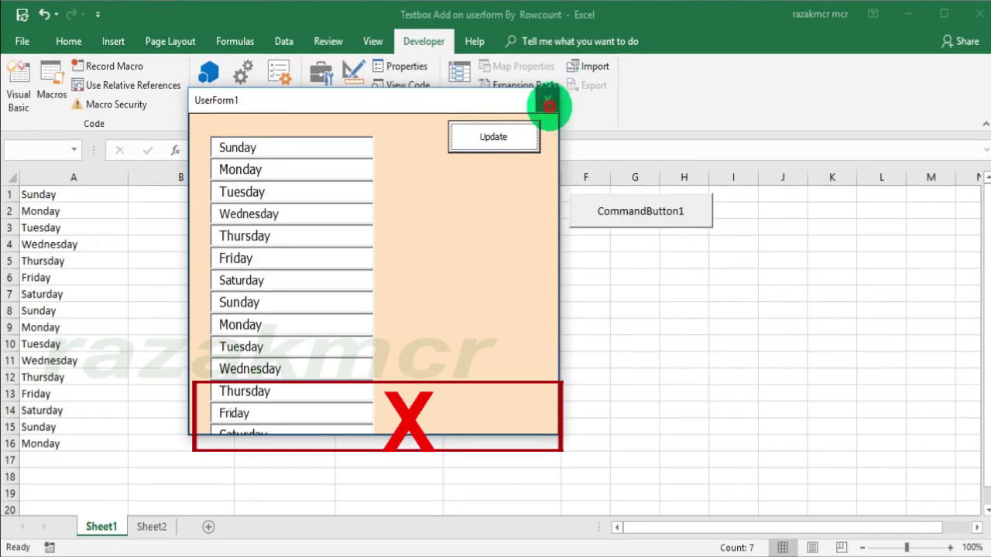
Step: Reopen and close UserForm1, then go to the Visual Basic editor
click(586, 375)
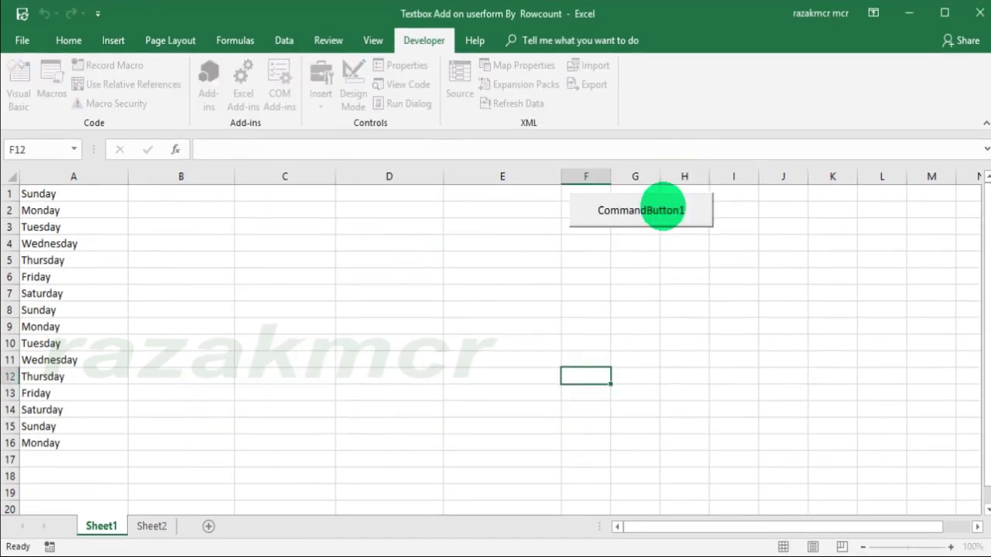
click(663, 209)
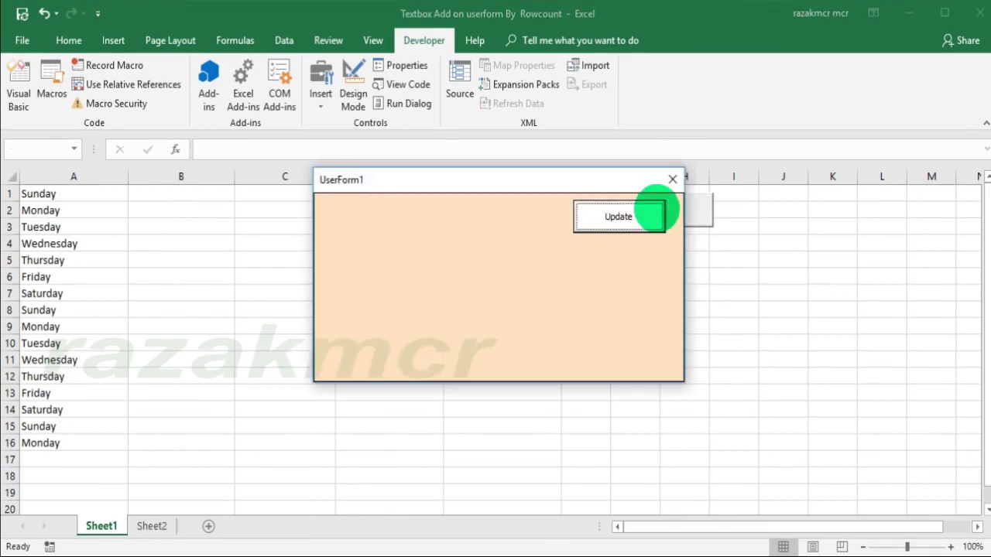
click(672, 180)
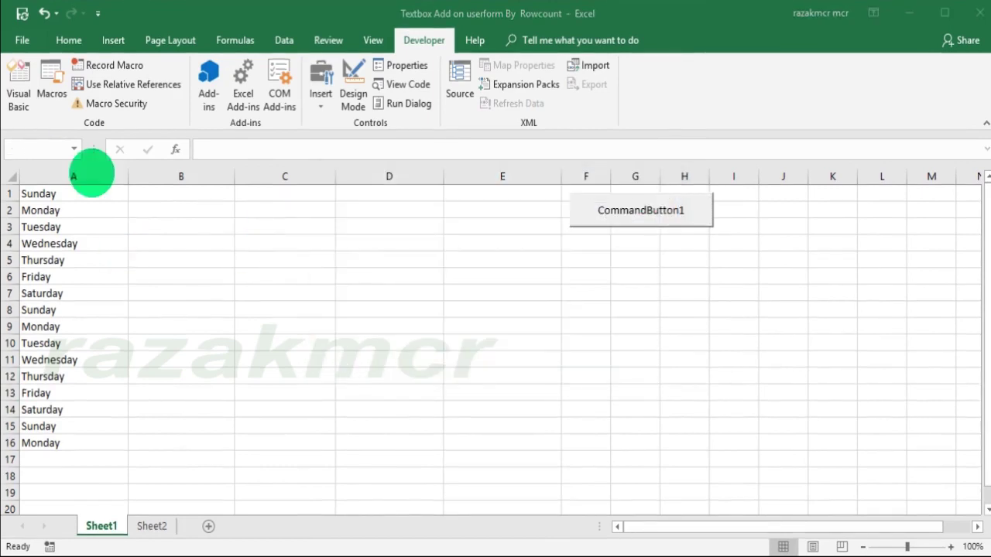
click(19, 85)
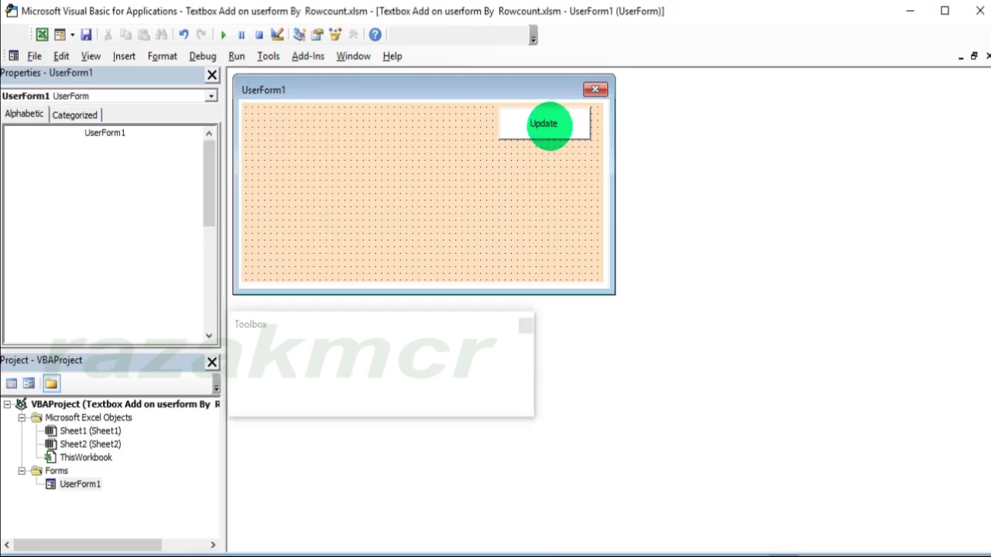
Step: Change the Else branch to Me.Height = 25 * i and return to the Excel sheet
double_click(549, 124)
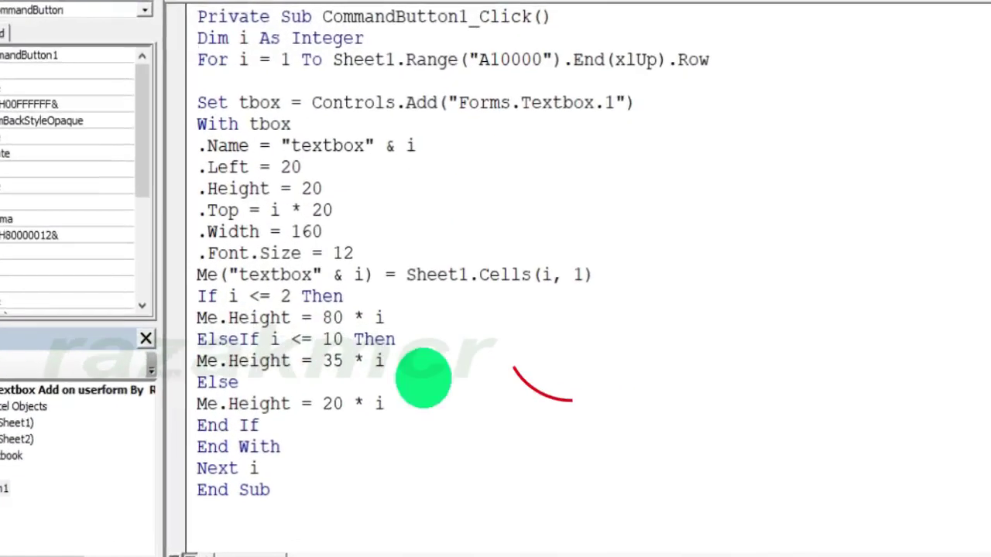
drag(271, 376, 256, 376)
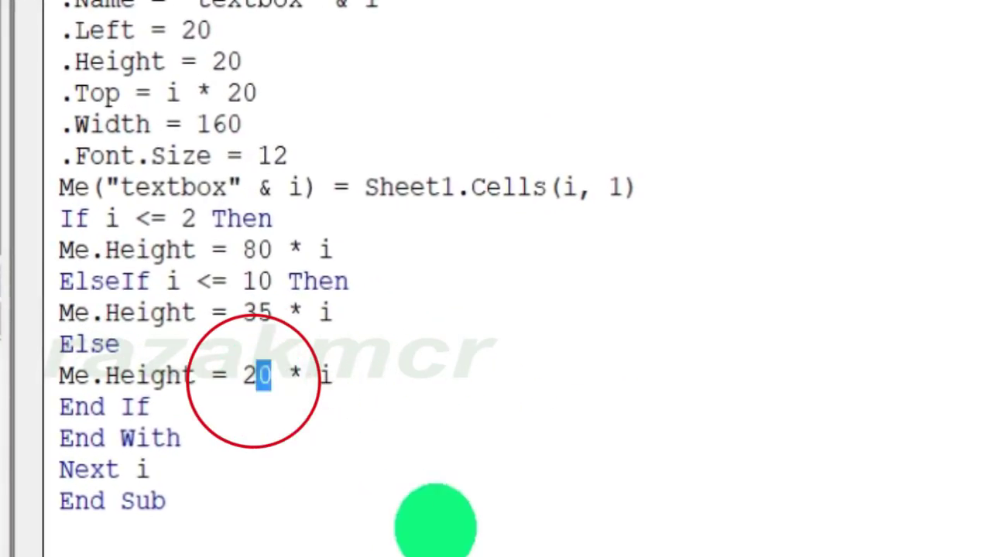
text(5)
click(435, 528)
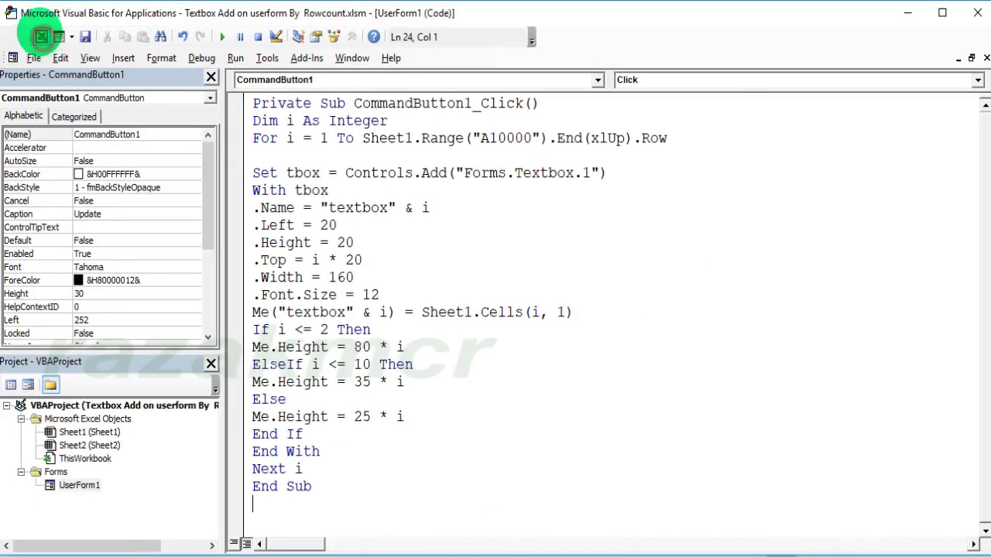
click(41, 36)
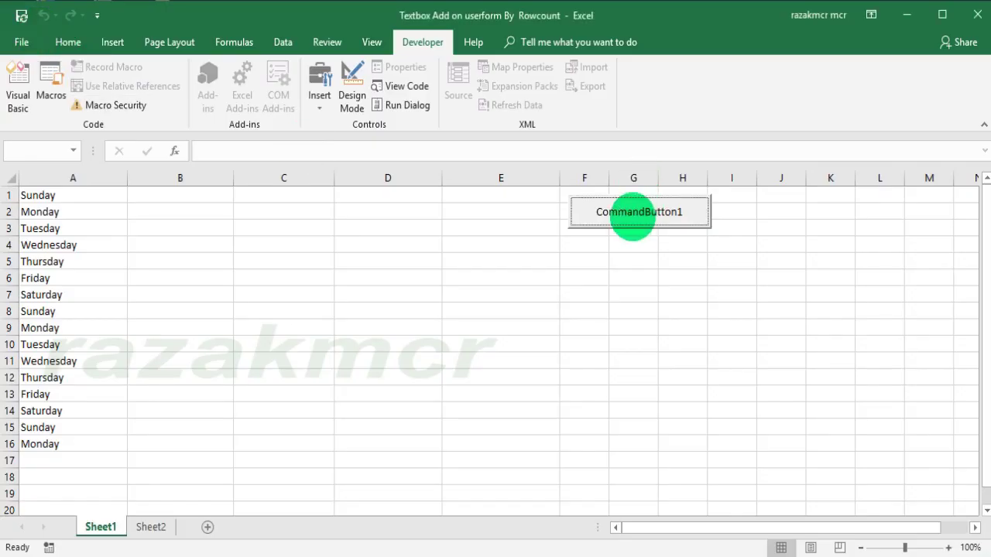
Step: Run the form's Update with the sixteen days and check it fits
click(632, 214)
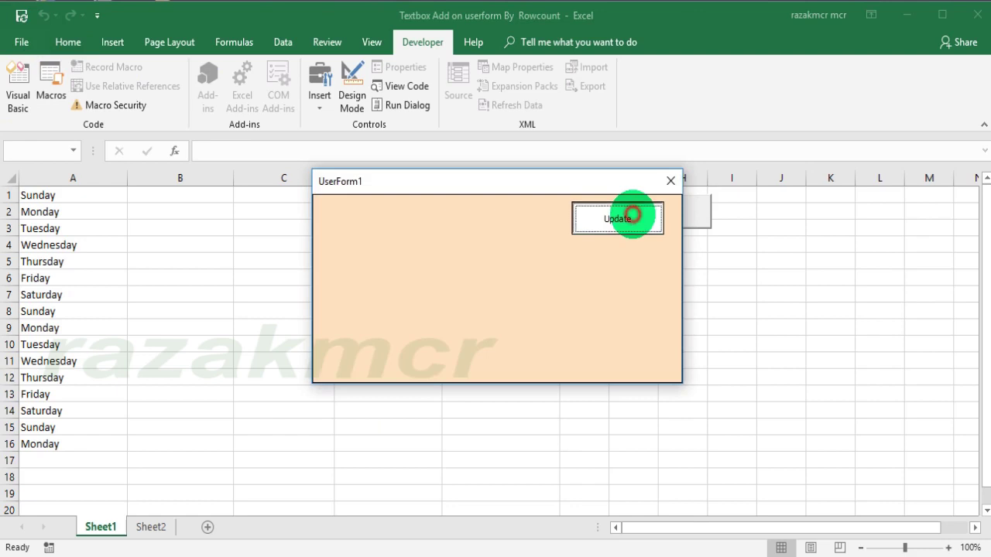
click(633, 214)
drag(573, 168, 516, 37)
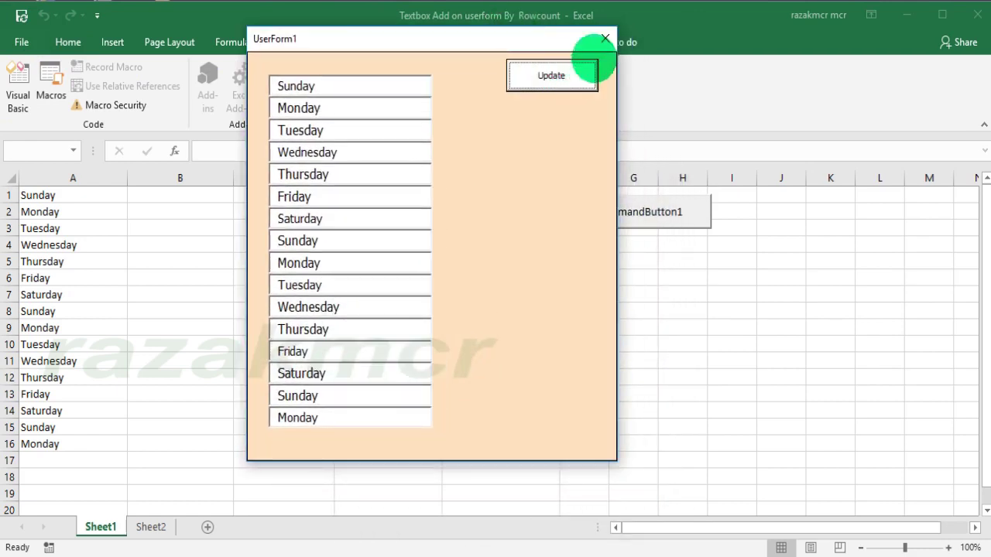
click(605, 39)
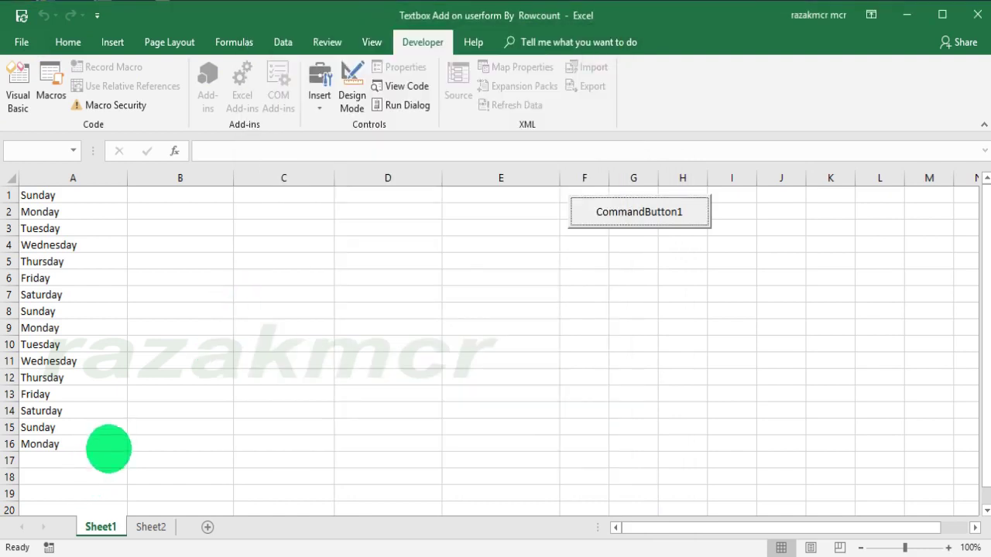
Step: Extend the days to A18 and confirm the form loads 18 textboxes
click(106, 445)
drag(126, 452, 125, 496)
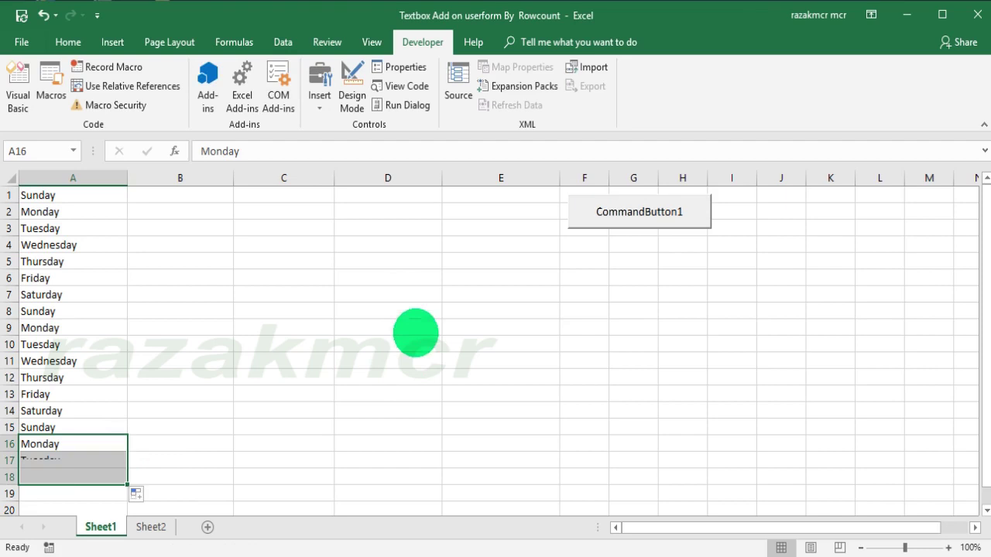
click(381, 272)
drag(381, 273, 387, 261)
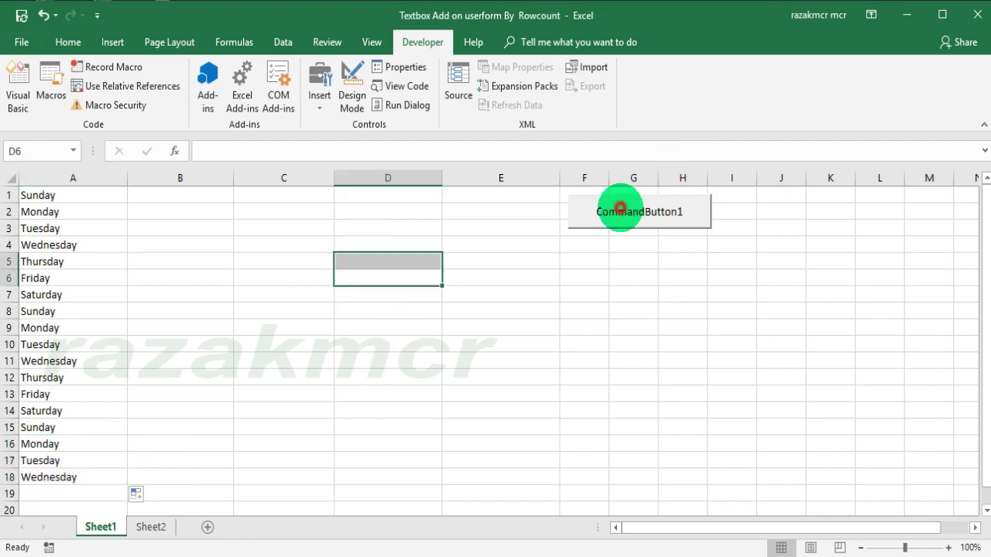
click(620, 207)
mouse_move(559, 181)
mouse_down()
mouse_move(436, 111)
mouse_move(476, 68)
mouse_up()
click(495, 147)
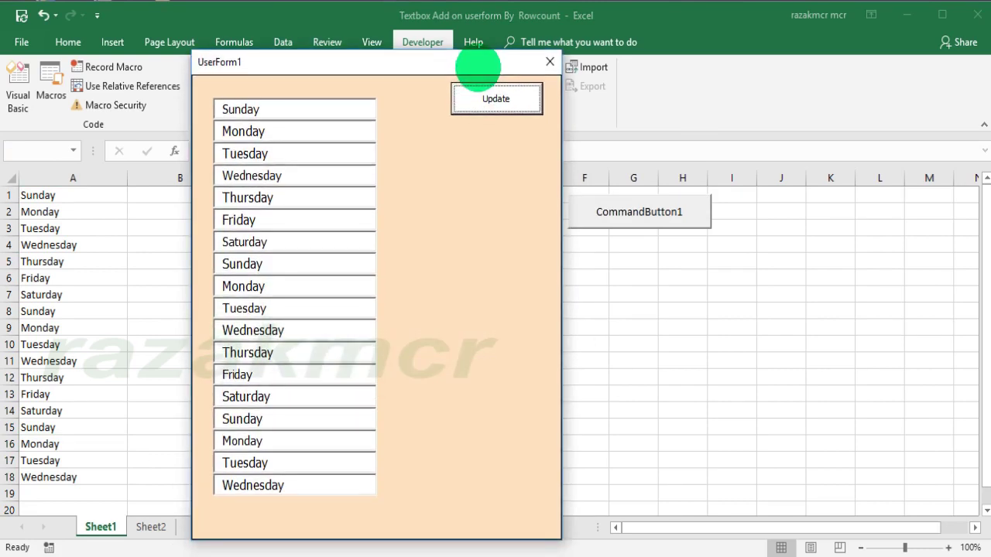
click(549, 62)
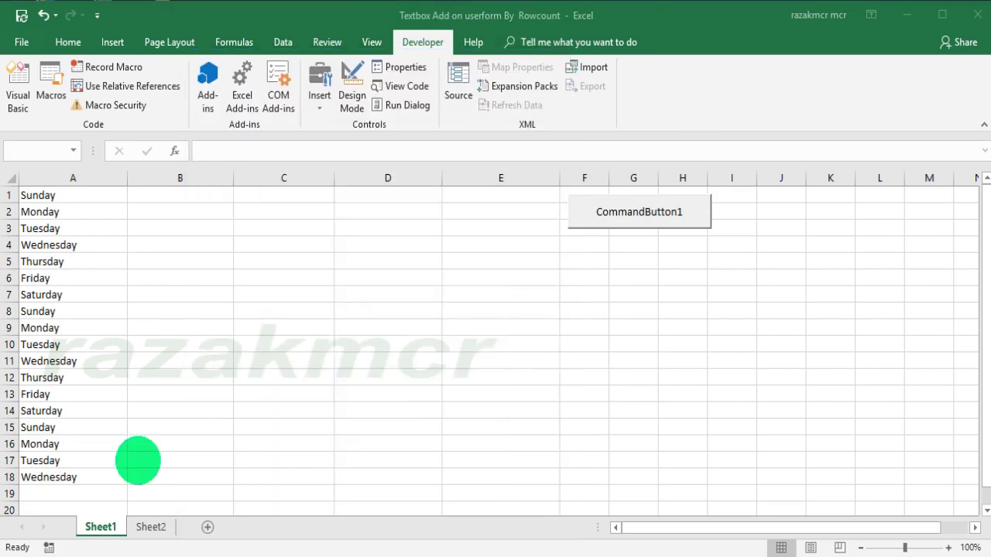
Step: Extend the days to A20 and confirm the form fits all twenty textboxes
click(120, 474)
drag(127, 484, 116, 509)
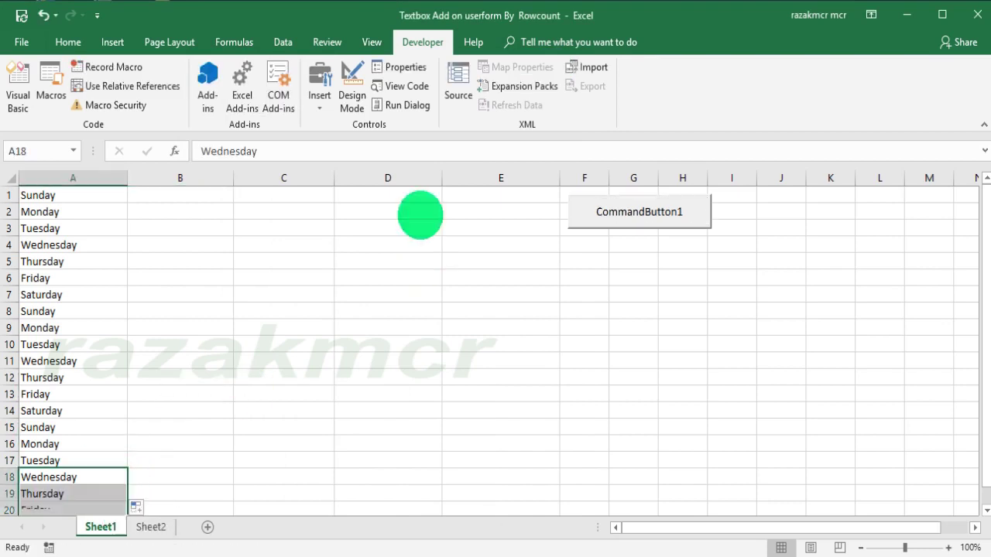
click(600, 215)
mouse_move(487, 183)
mouse_down()
mouse_move(360, 66)
mouse_move(357, 27)
mouse_up()
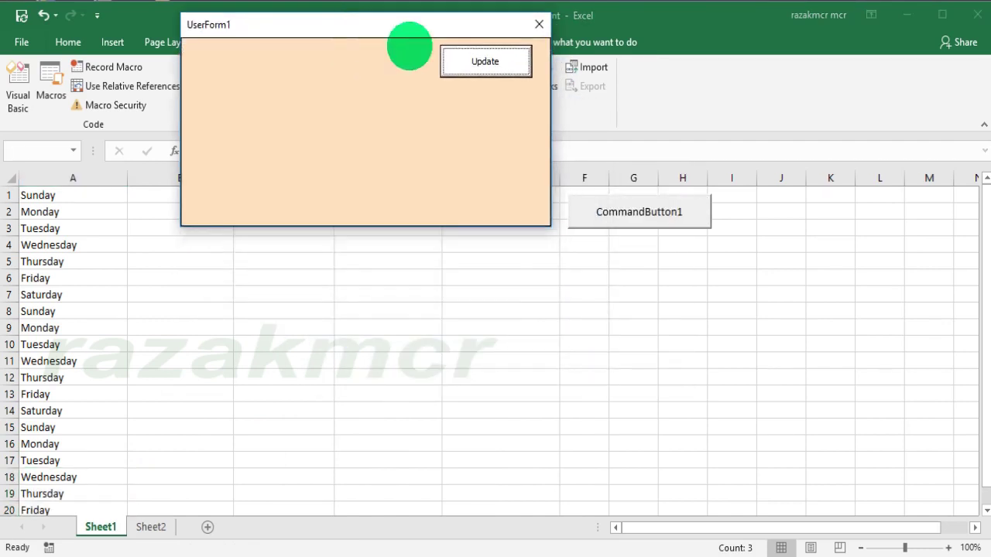
click(482, 62)
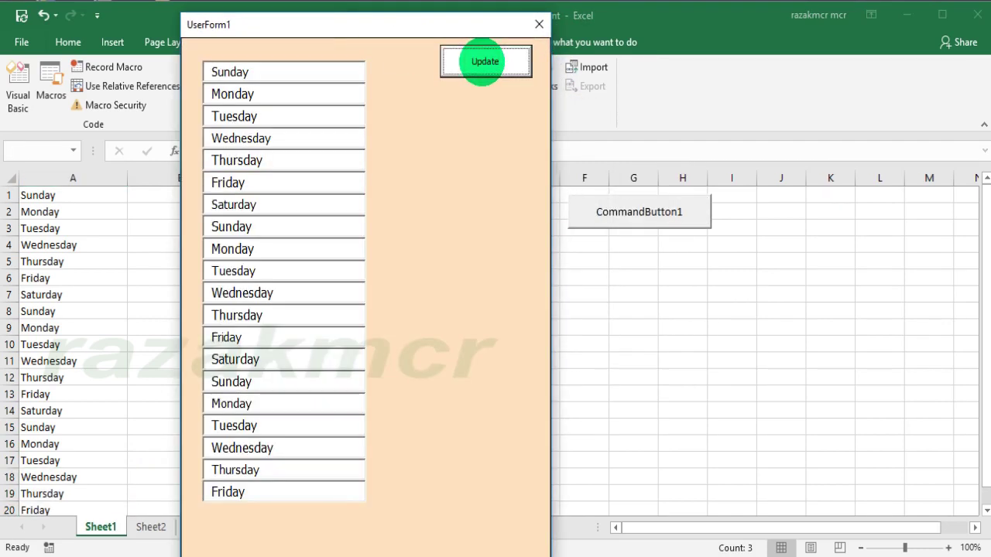
drag(377, 21, 380, 12)
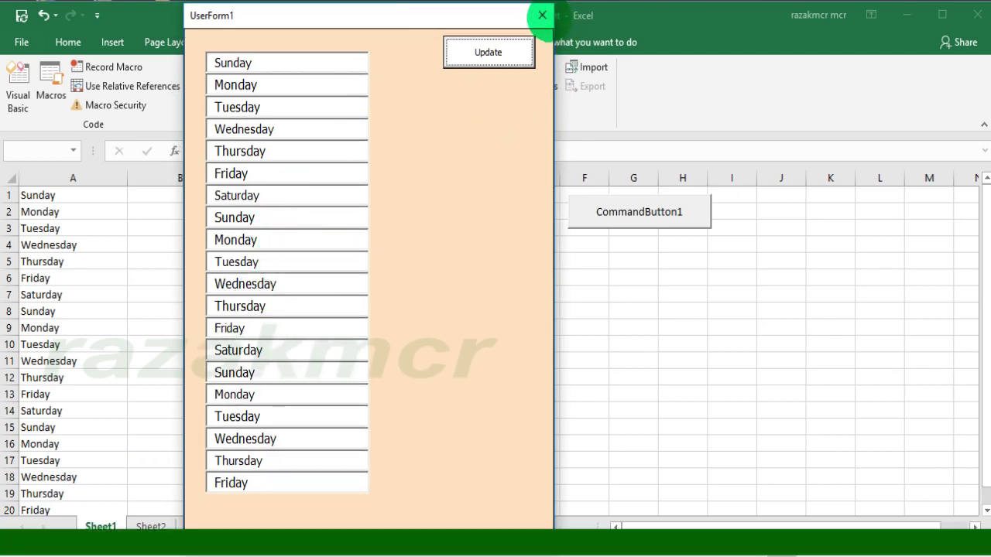
click(542, 15)
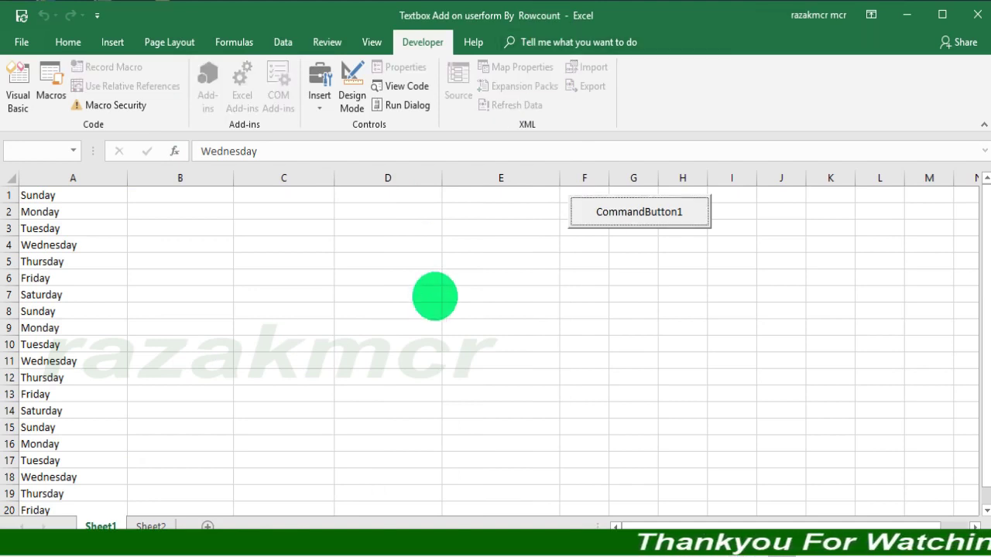
Step: Clear the day names from A3 to A20, leaving Sunday and Monday
click(435, 295)
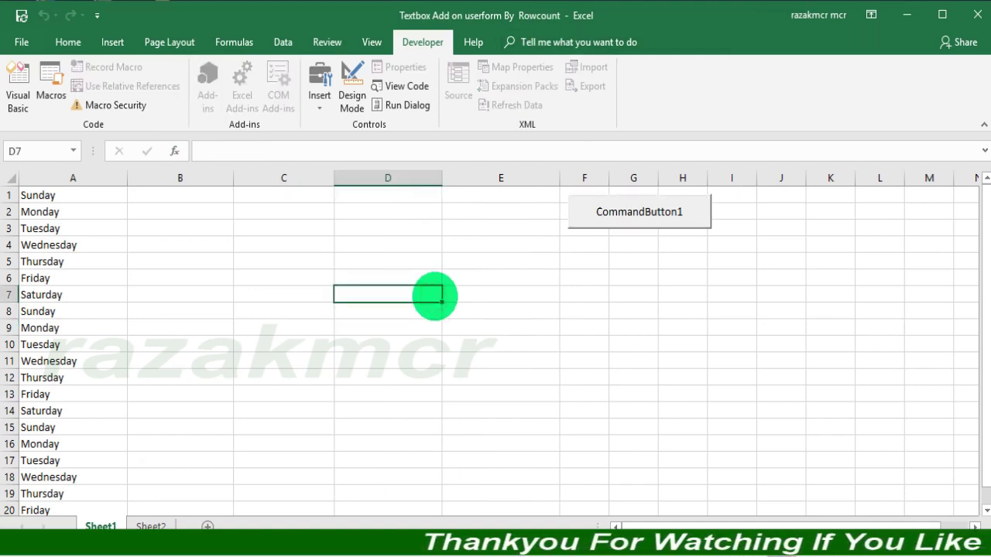
scroll(89, 330, down, 3)
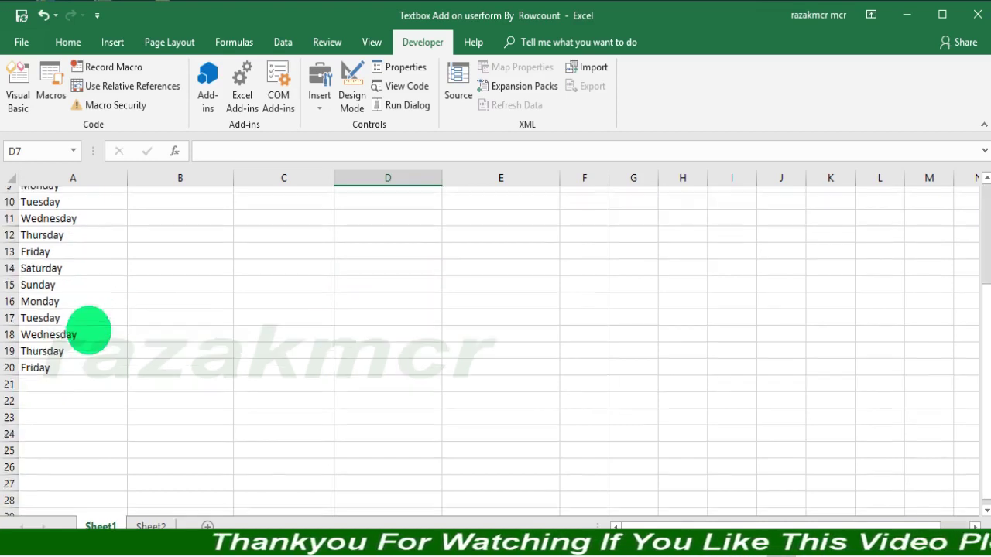
scroll(89, 331, down, 3)
scroll(91, 338, up, 6)
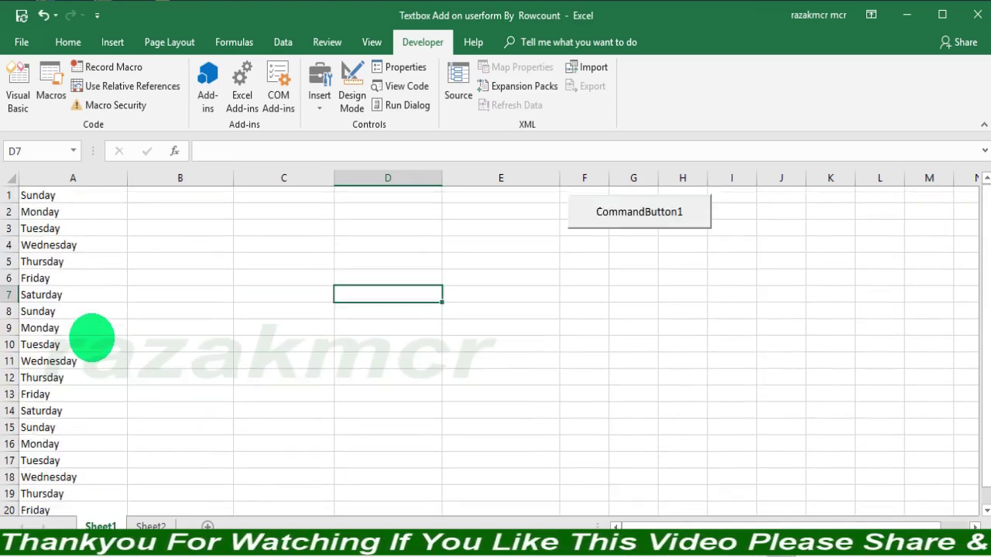
click(180, 272)
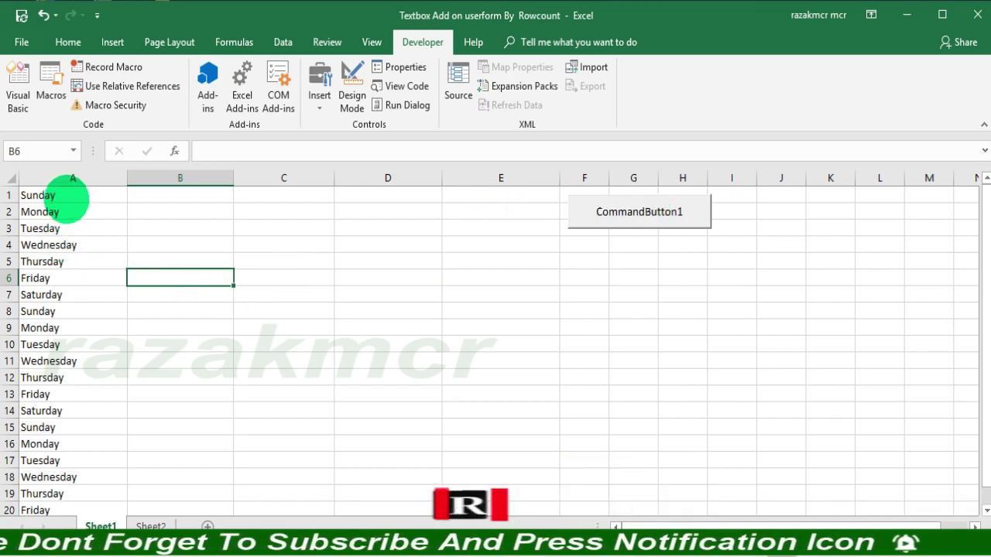
drag(60, 229, 67, 528)
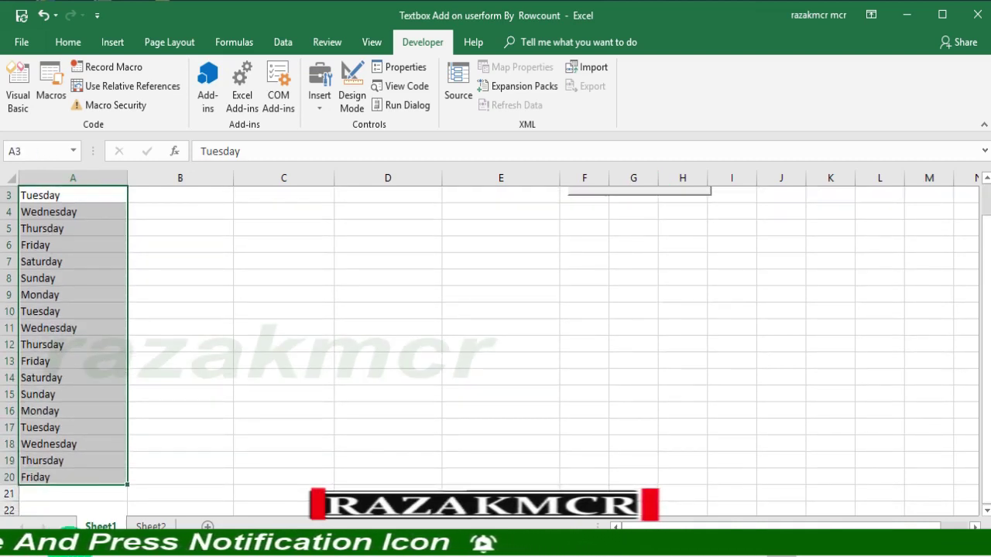
key(Delete)
Step: Open UserForm1 with CommandButton1 and drag it to the left
click(329, 368)
scroll(345, 352, up, 1)
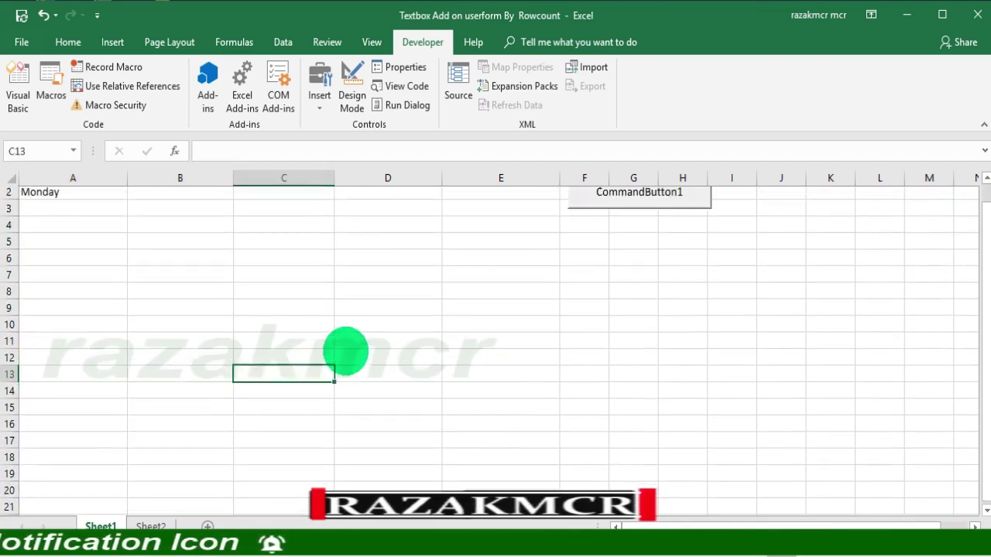
scroll(346, 352, up, 1)
click(601, 207)
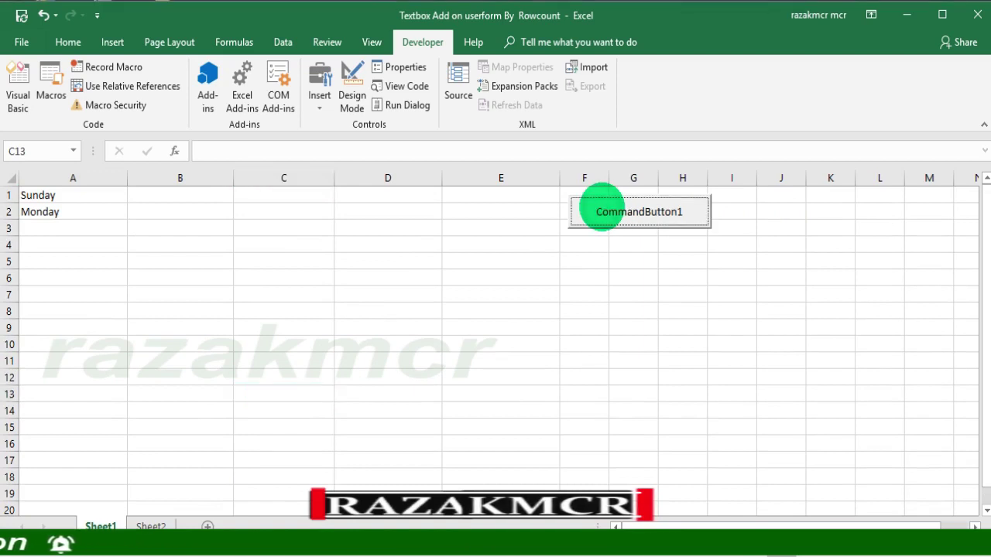
drag(549, 178, 365, 140)
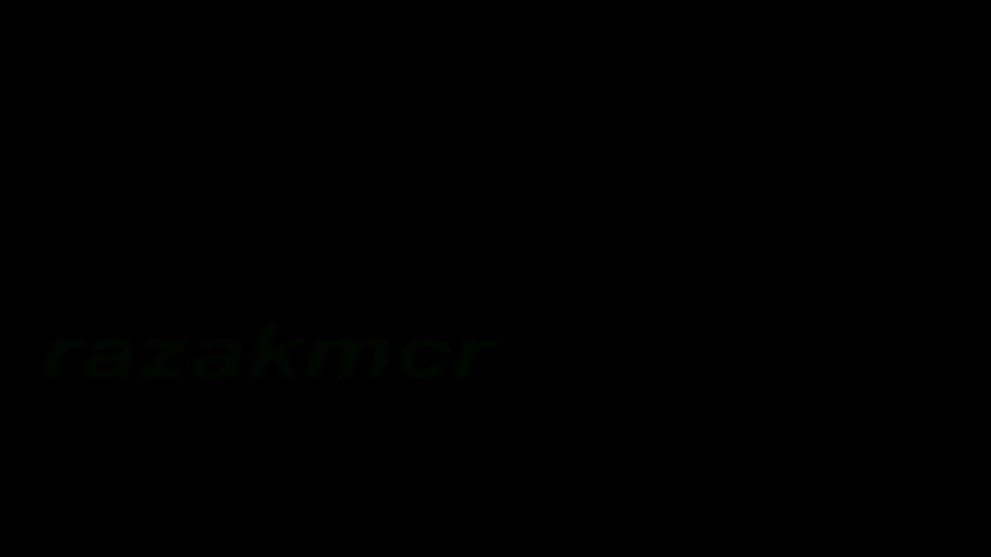